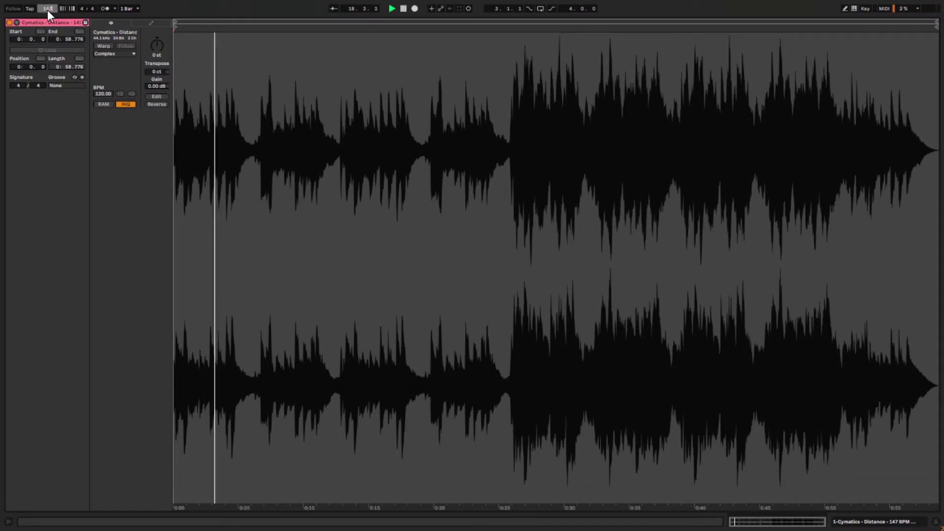
Set the project tempo to 147 BPM and turn on warping for the Cymatics Distance guitar sample.
key("Return")
left_click(103, 46)
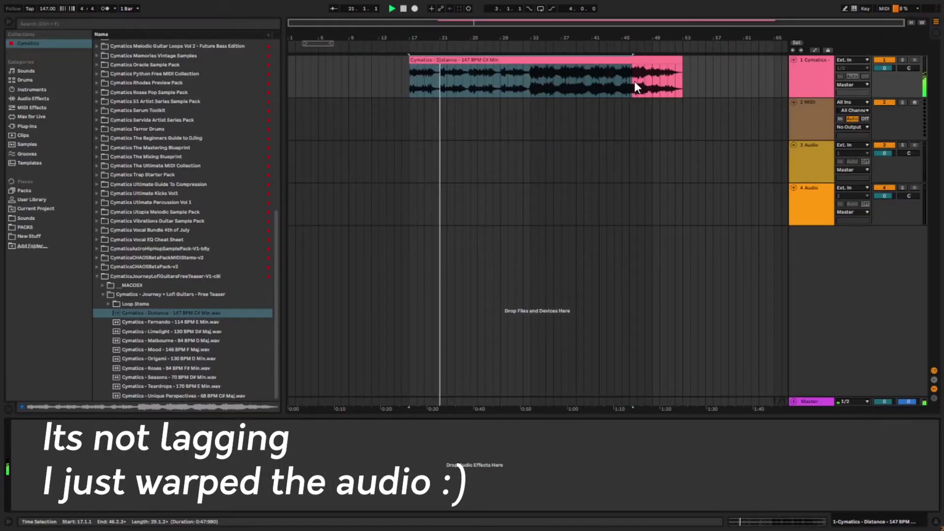
Trim the end of the guitar clip to bar 49 and loop bars 17 to 33 of the arrangement.
left_click_drag(682, 61, 654, 61)
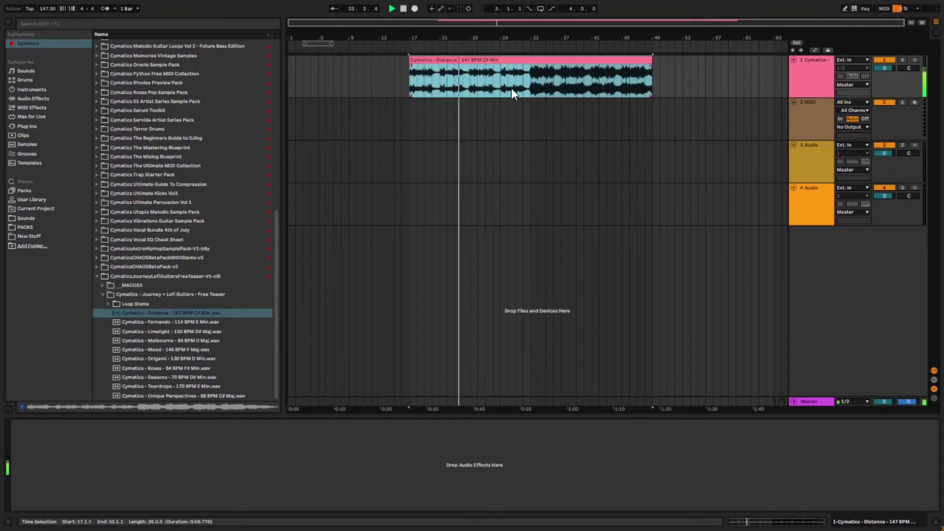
scroll(512, 88, "up", 3)
left_click_drag(344, 80, 548, 79)
key("ctrl+l")
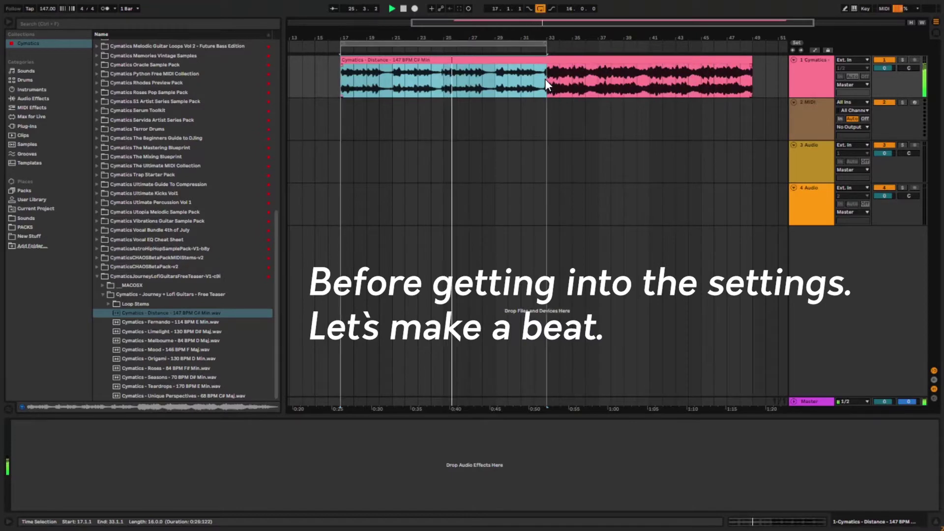
Search the browser for "mellotron" and load the [ART] RHODES ( MELLOTRON ) sample onto the MIDI track.
left_click(765, 130)
key("ctrl+f")
type("mel")
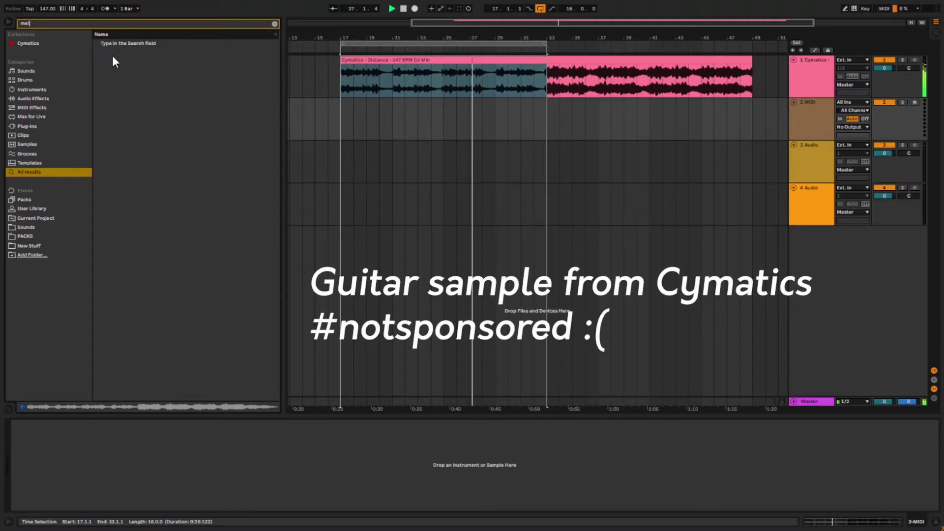
type("lotron")
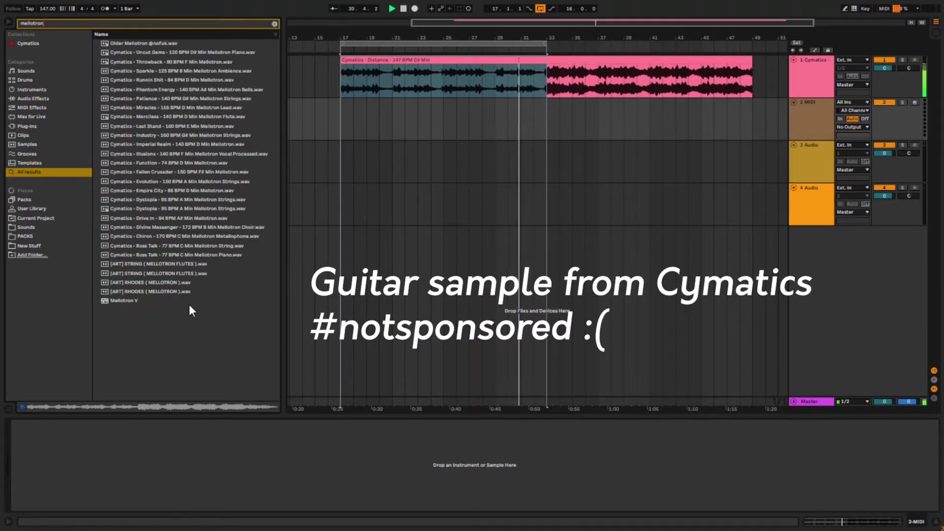
left_click(143, 291)
left_click_drag(140, 290, 111, 459)
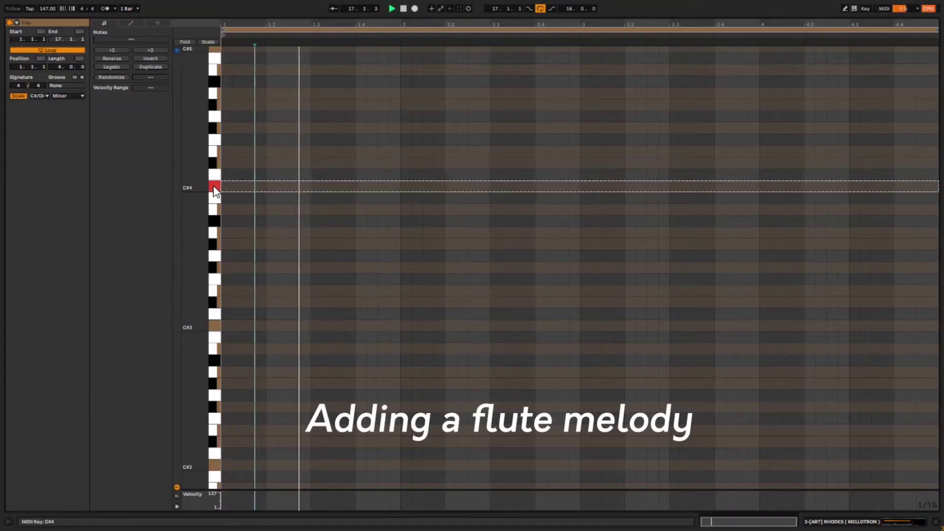
Write the melody's opening notes in bar 1: a two-beat C#4 followed by one-beat E4 and D#4.
mouse_move(226, 187)
left_mouse_down()
mouse_move(274, 191)
mouse_move(273, 182)
mouse_move(360, 149)
left_mouse_up()
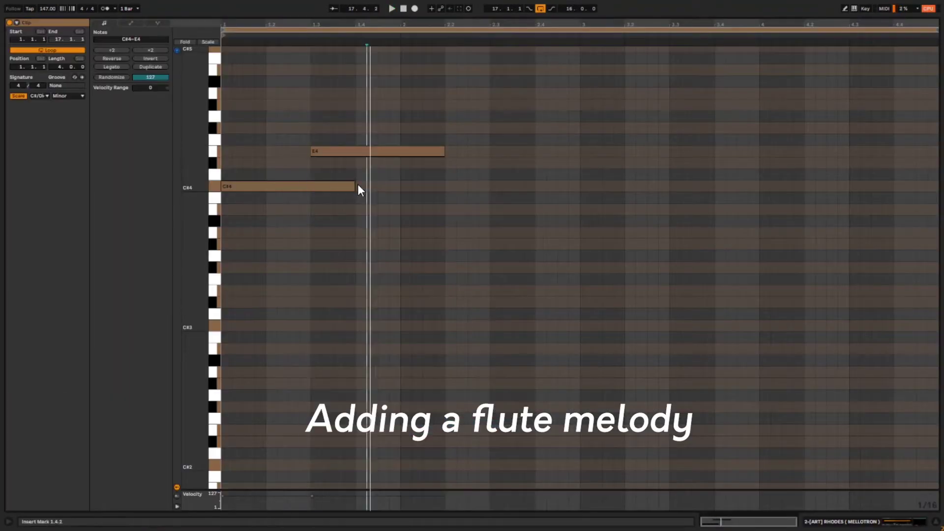
left_click(321, 185)
key("space")
left_click_drag(322, 185, 411, 162)
left_click_drag(444, 151, 354, 151)
left_click_drag(408, 162, 362, 162)
left_click_drag(444, 162, 399, 162)
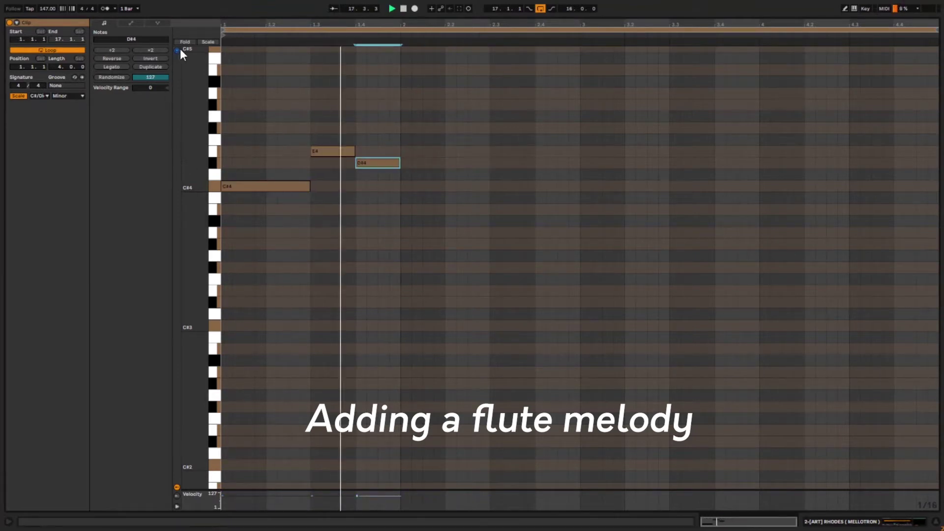
Continue the melody by duplicating and moving notes to D#4, B3, A3 and F#3 in bars 2 and 3.
scroll(391, 171, "up", 5)
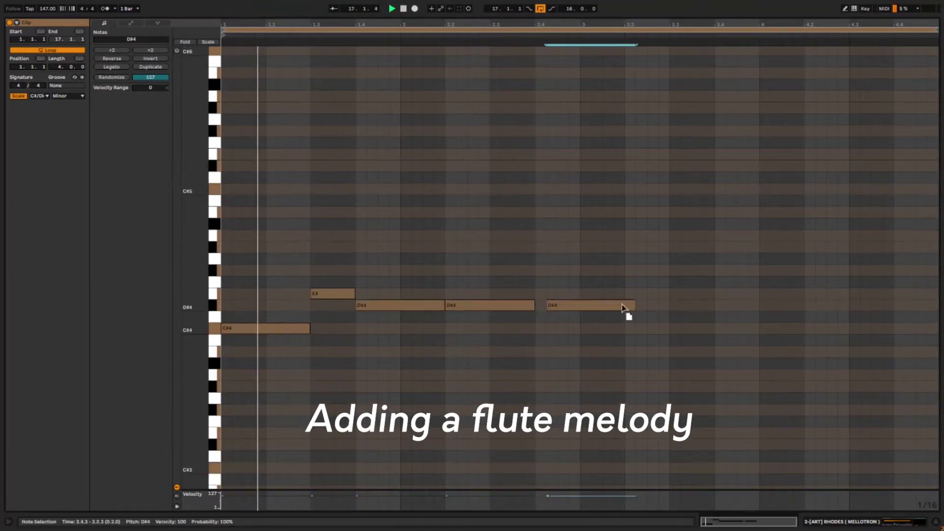
left_click_drag(626, 311, 689, 335)
key("ctrl+d")
scroll(689, 334, "down", 3)
left_click_drag(738, 261, 741, 292)
key("ctrl+d")
key("ctrl+d")
scroll(259, 234, "up", 3)
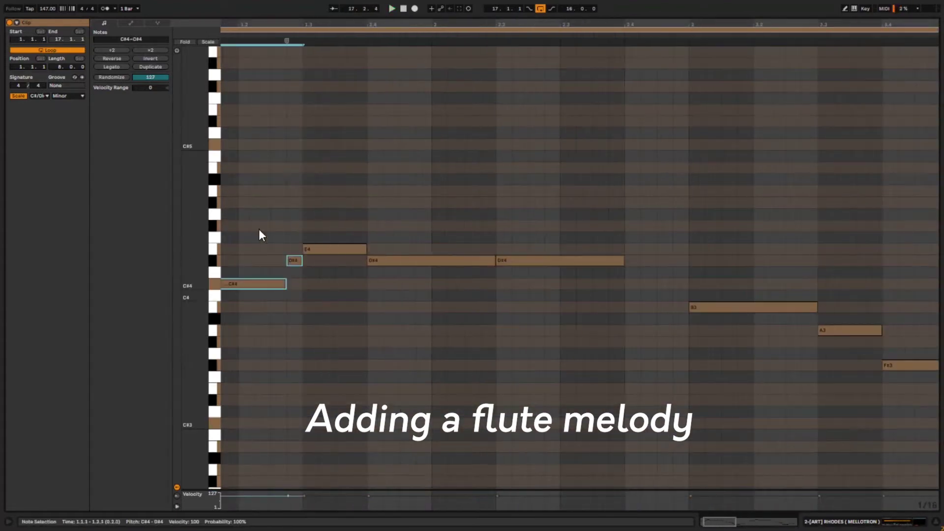
Reshape bars 5 to 8 of the melody to C#4, A3, G#3, B3, B3, C#4, D#4, C#4 and play it back.
scroll(462, 282, "right", 2)
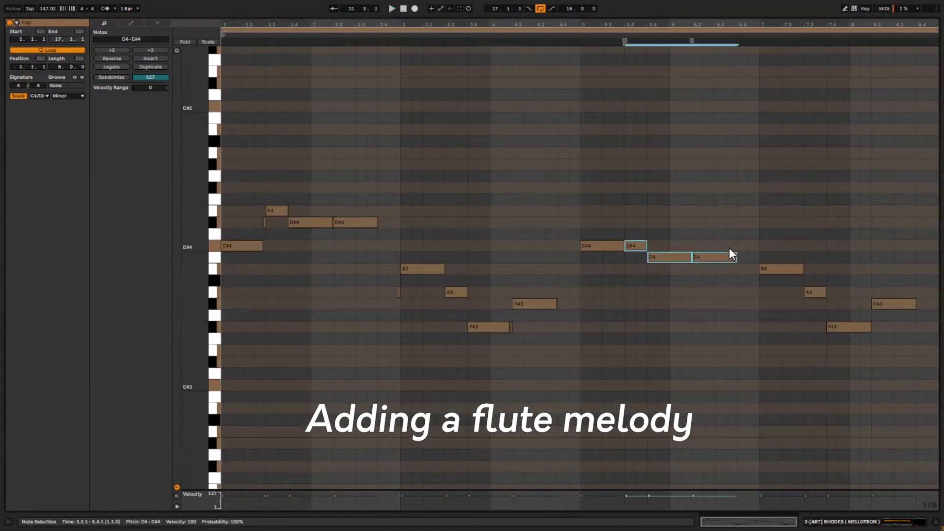
left_click(751, 280)
scroll(752, 279, "right", 3)
left_click_drag(856, 314, 860, 259)
left_click(333, 322)
key("space")
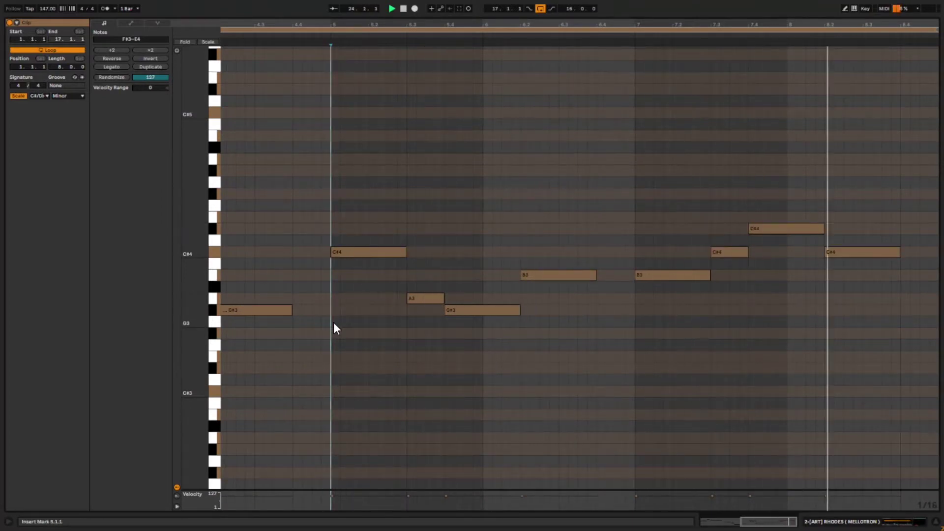
scroll(399, 347, "down", 3)
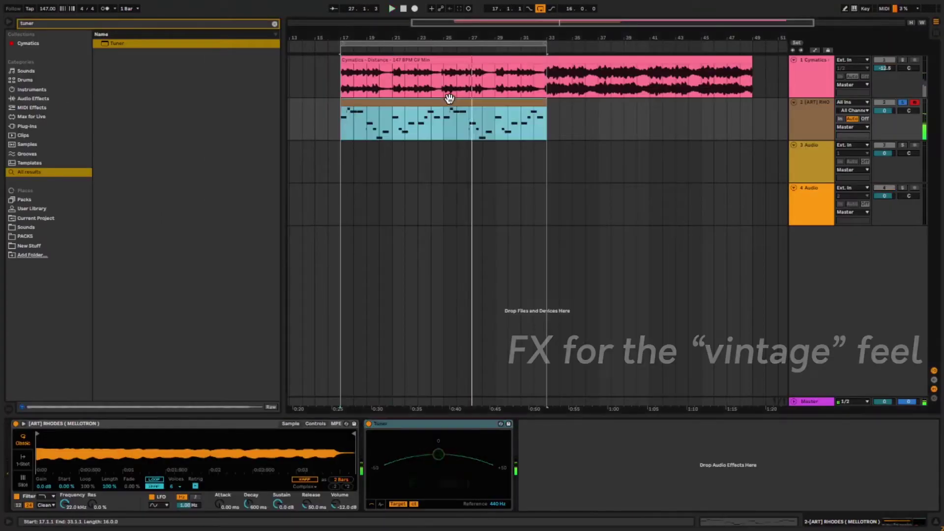
Add RC-20 Retro Color to the mellotron track and load its Sad Piano preset.
key("ctrl+f")
type("rc")
key("Return")
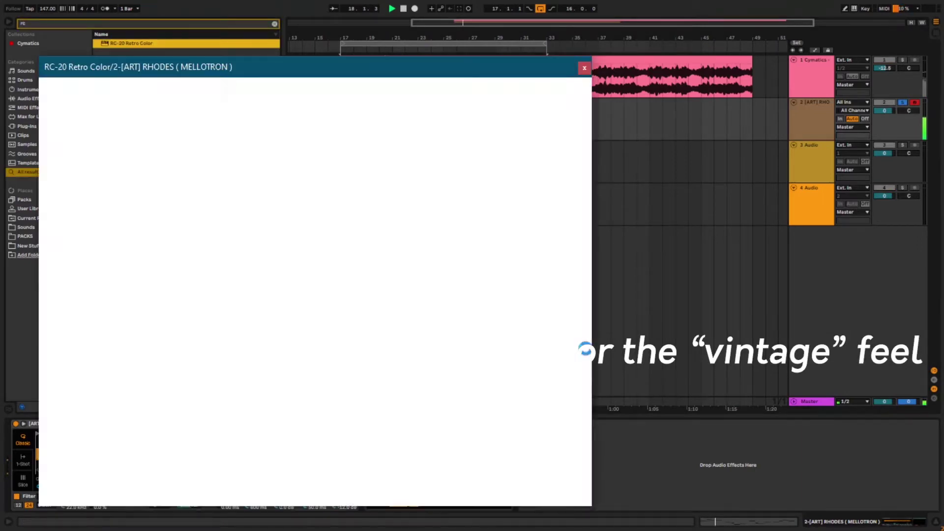
scroll(208, 225, "up", 1)
left_click(163, 250)
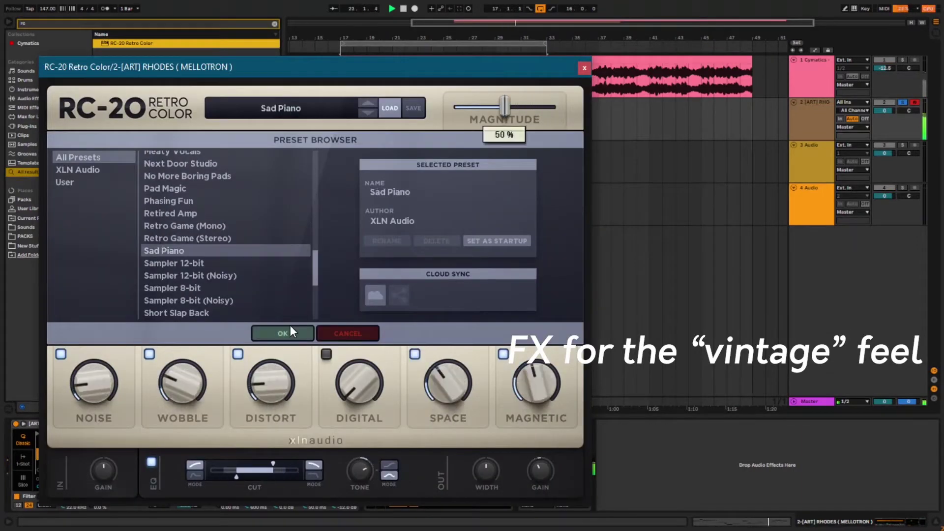
left_click(282, 333)
left_click(585, 68)
Search for "eq" and add EQ Eight to the mellotron track ahead of RC-20 Retro Color.
key("ctrl+f")
type("eq")
key("Down")
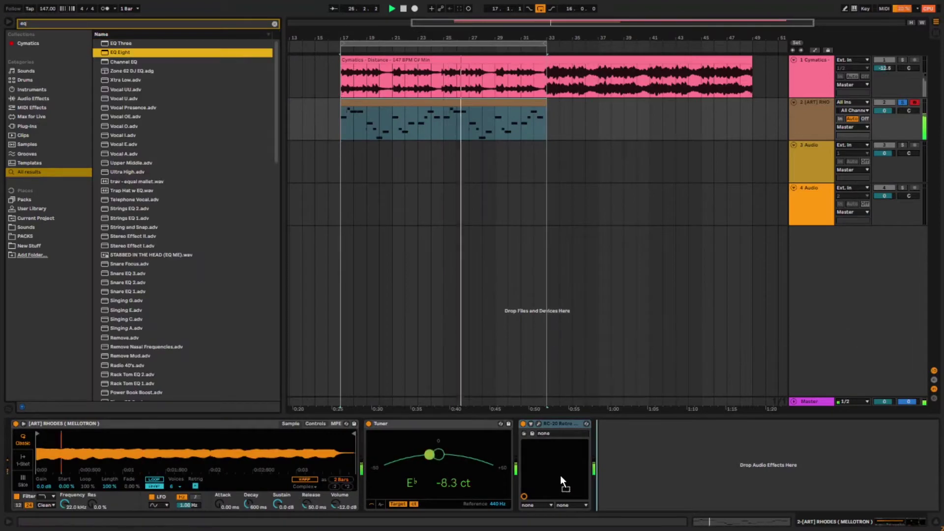
left_click_drag(562, 480, 555, 509)
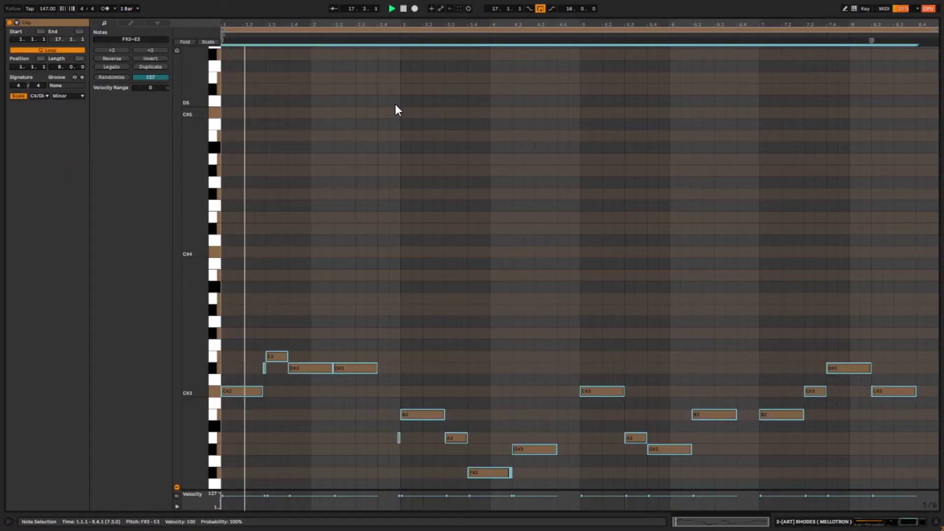
Return to the arrangement and set the mellotron EQ Eight's low-cut frequency to 271 Hz.
scroll(395, 105, "down", 4)
left_click(395, 105)
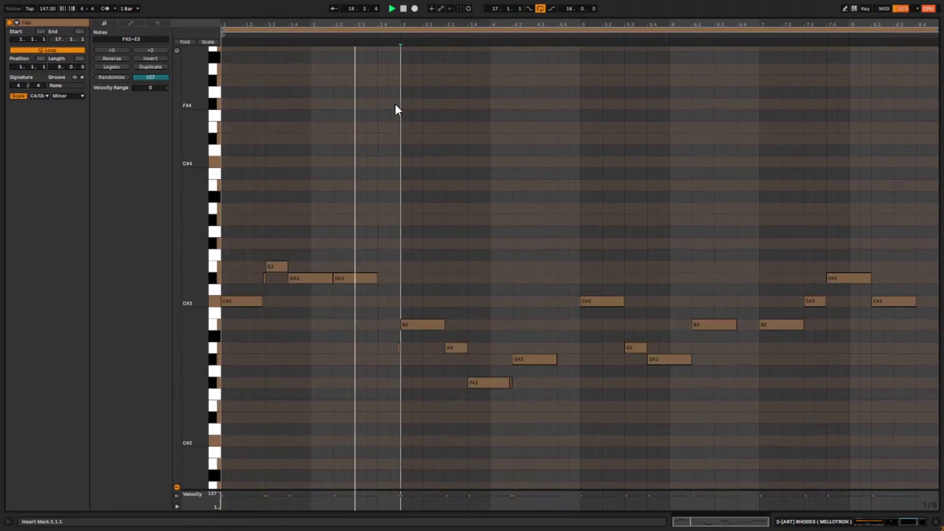
key("ctrl+alt+e")
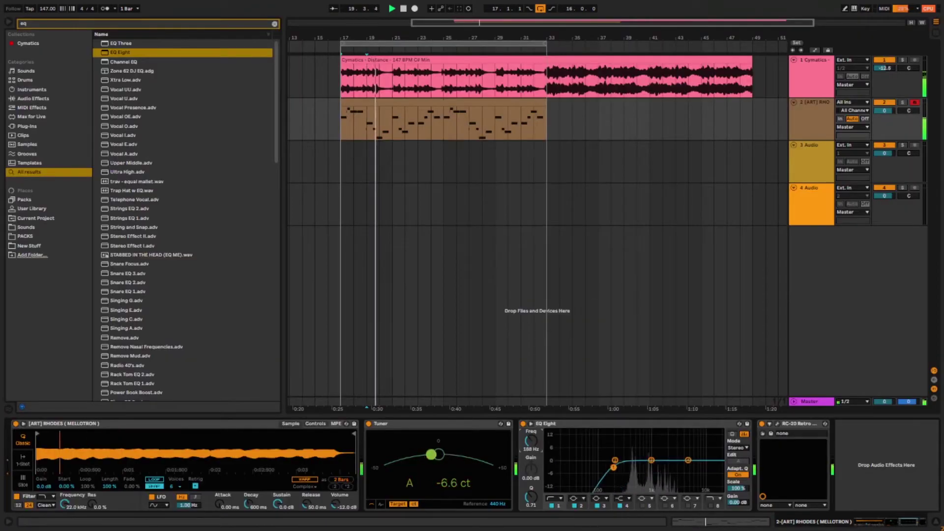
left_click_drag(613, 467, 622, 467)
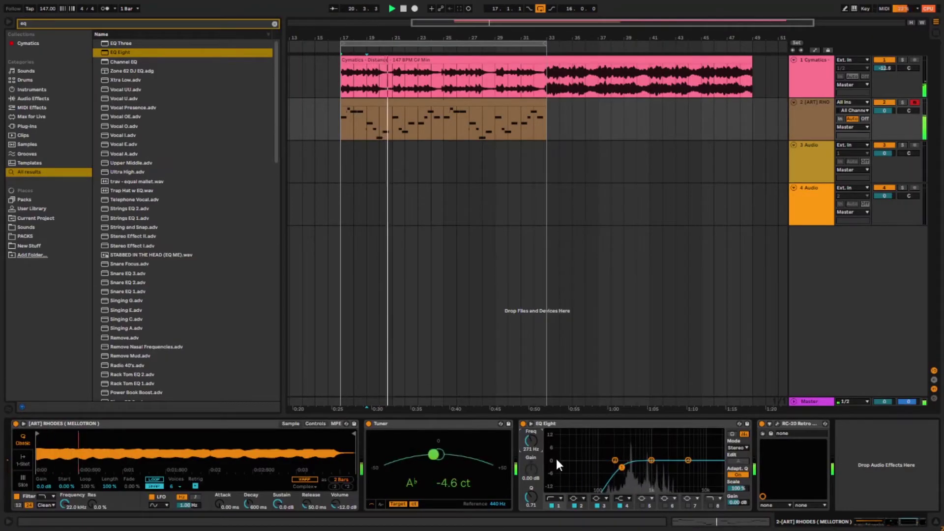
left_click(651, 460)
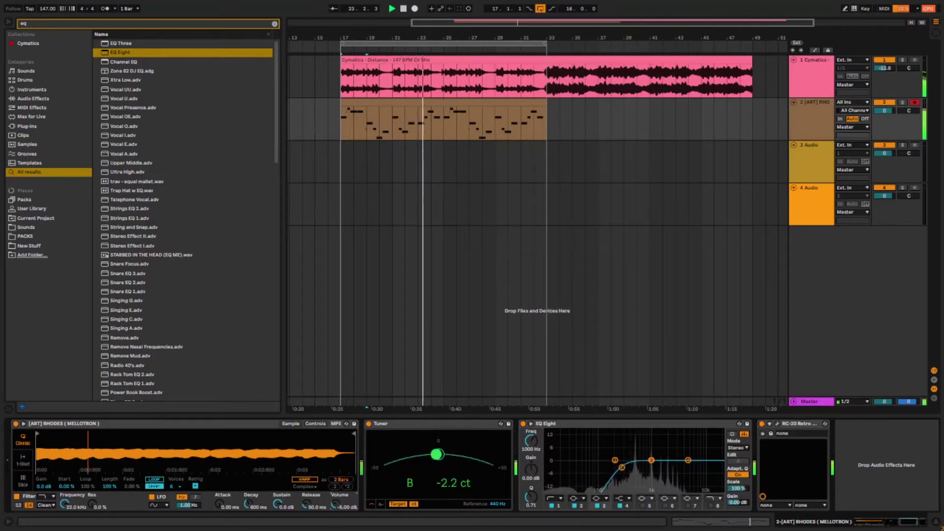
Raise the guitar track's volume to about -7 dB and make the mellotron EQ's band 4 a high cut at 5 kHz.
left_click_drag(885, 69, 892, 64)
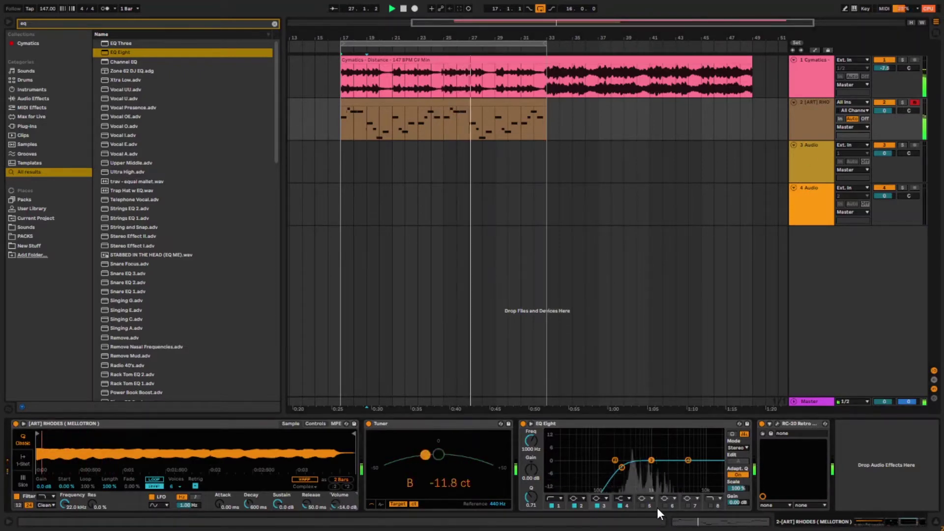
left_click(629, 498)
left_click(627, 486)
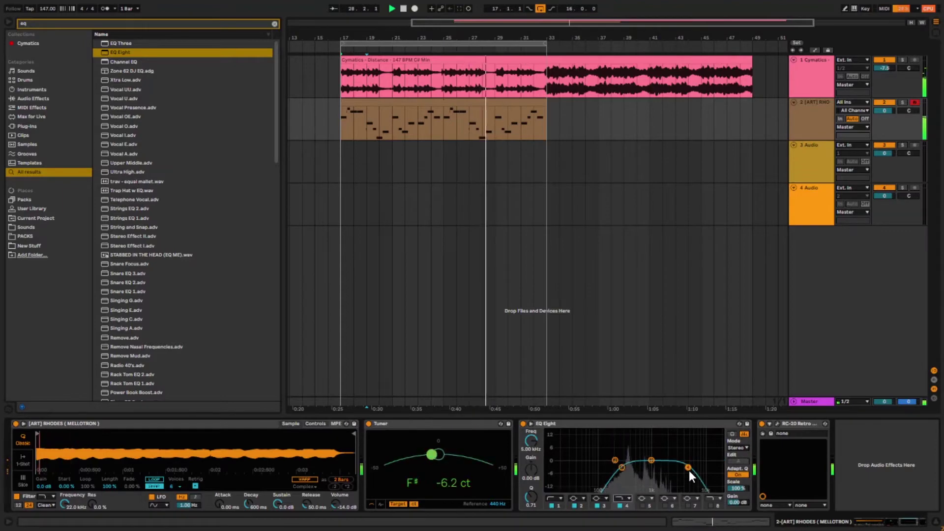
double_click(379, 427)
Clear the browser search and look through the plug-in list, including the Baby Audio folder.
key("ctrl+f")
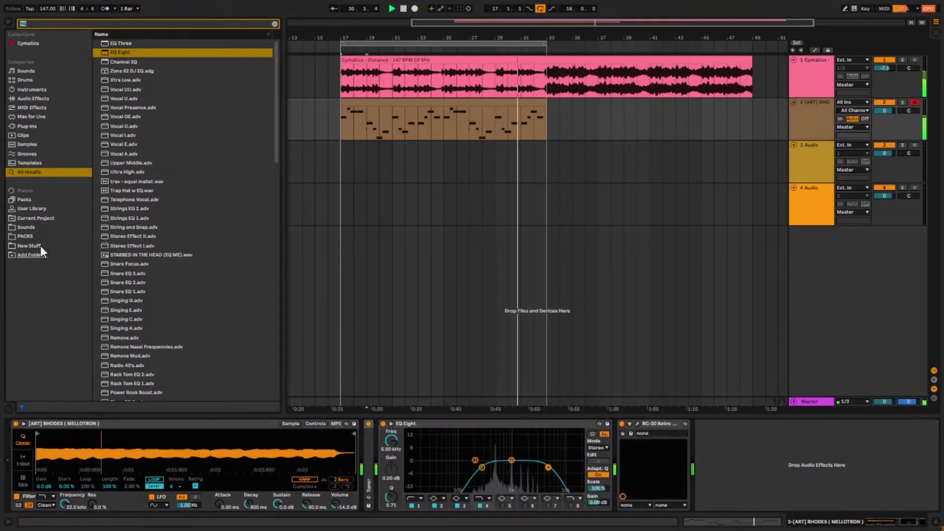
key("BackSpace")
left_click(38, 127)
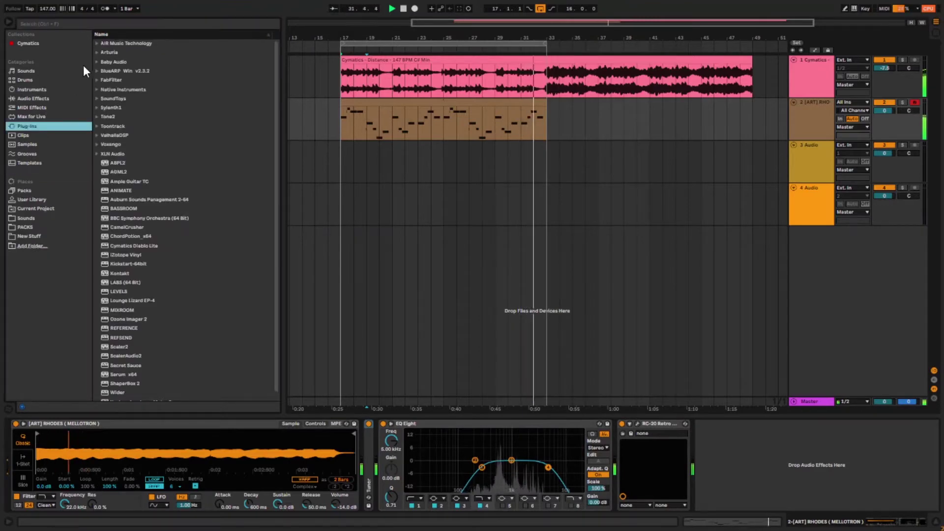
left_click(96, 63)
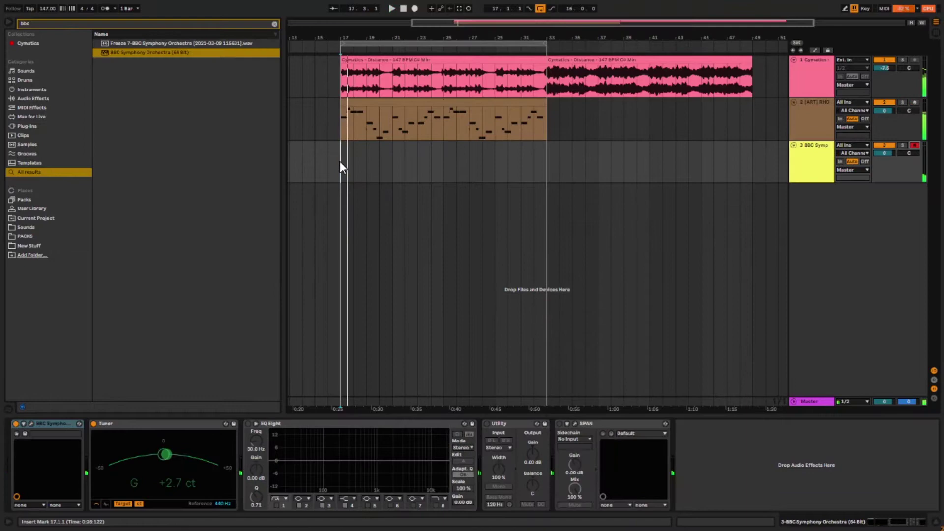
Create an empty MIDI clip on the BBC Symphony Orchestra track from bar 17 to 33 with a 4-bar loop length.
left_click_drag(340, 161, 536, 163)
key("ctrl+shift+m")
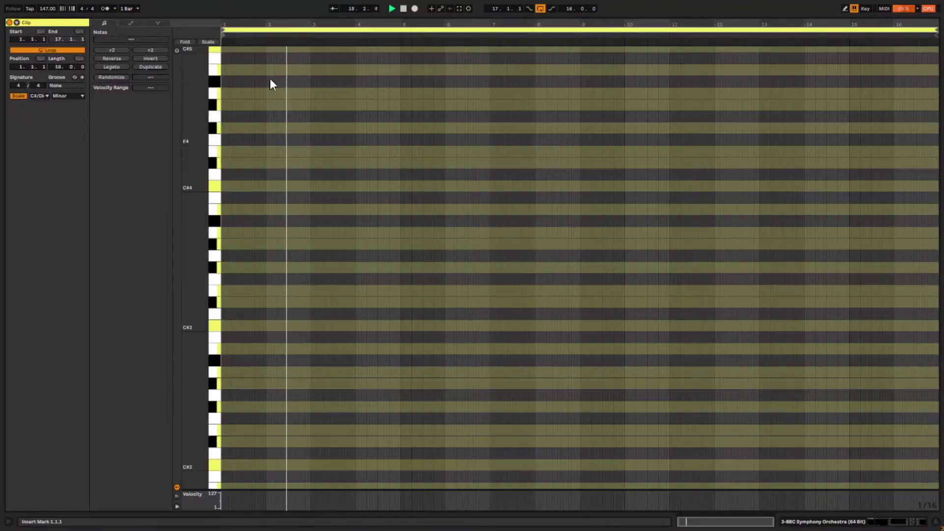
left_click(59, 67)
type("4")
key("Return")
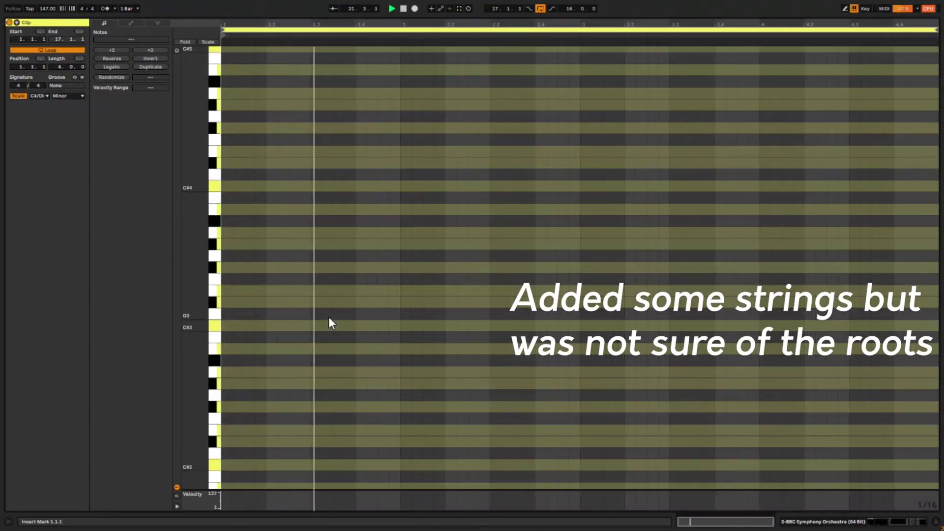
double_click(398, 244)
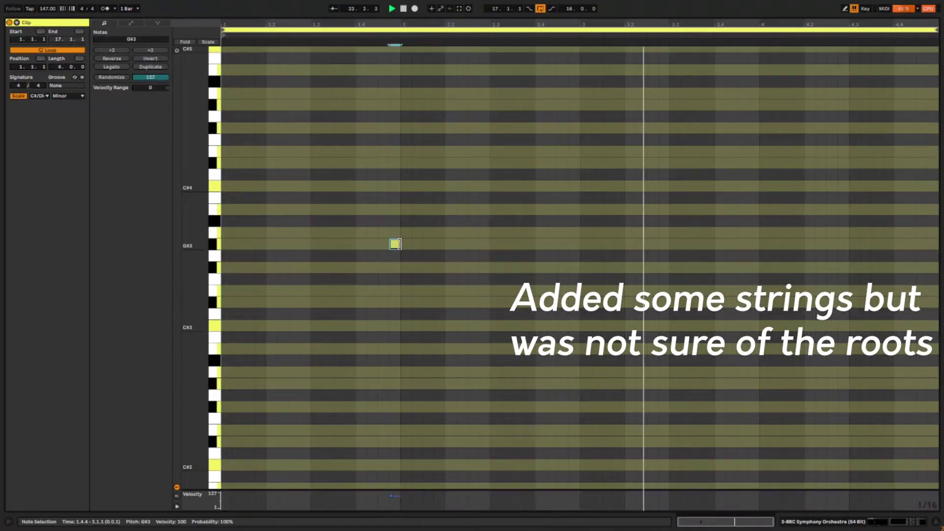
double_click(393, 245)
key("ctrl+alt+e")
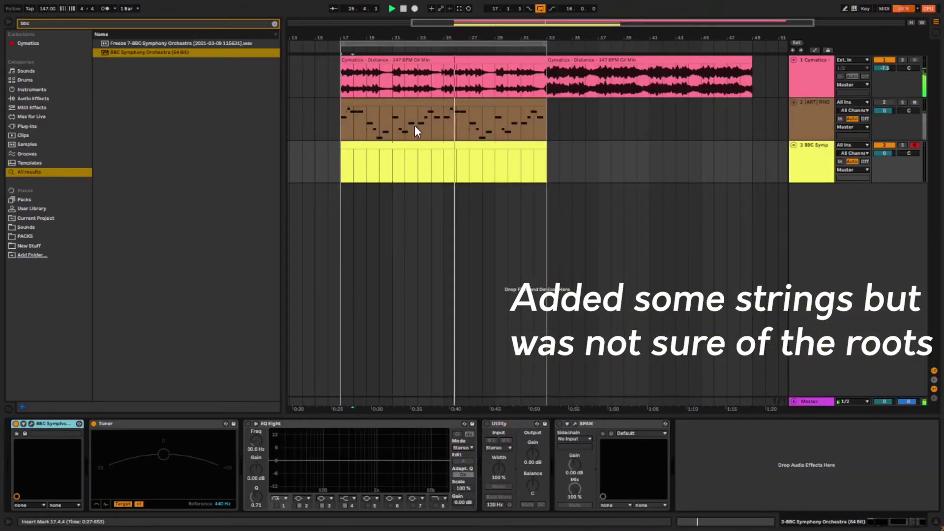
Select the first guitar clip and add EQ Eight to the guitar track.
left_click(389, 147)
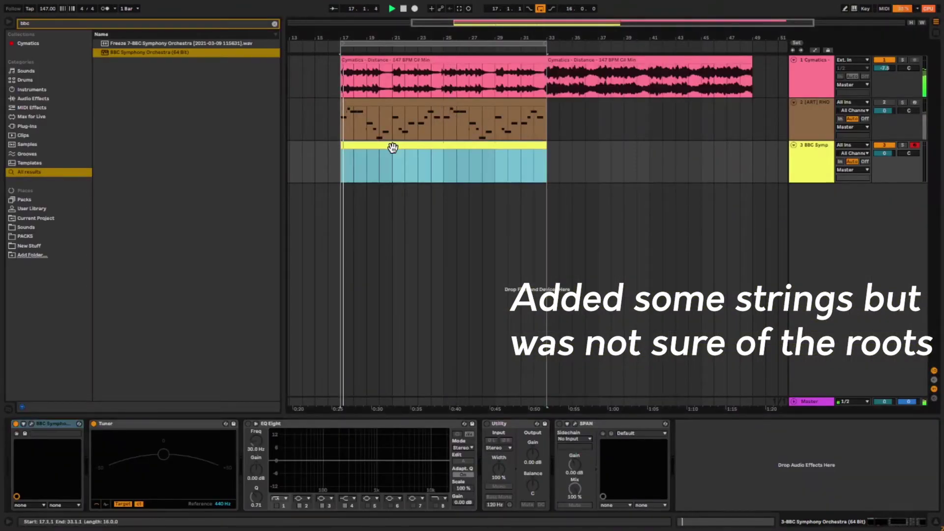
left_click(395, 59)
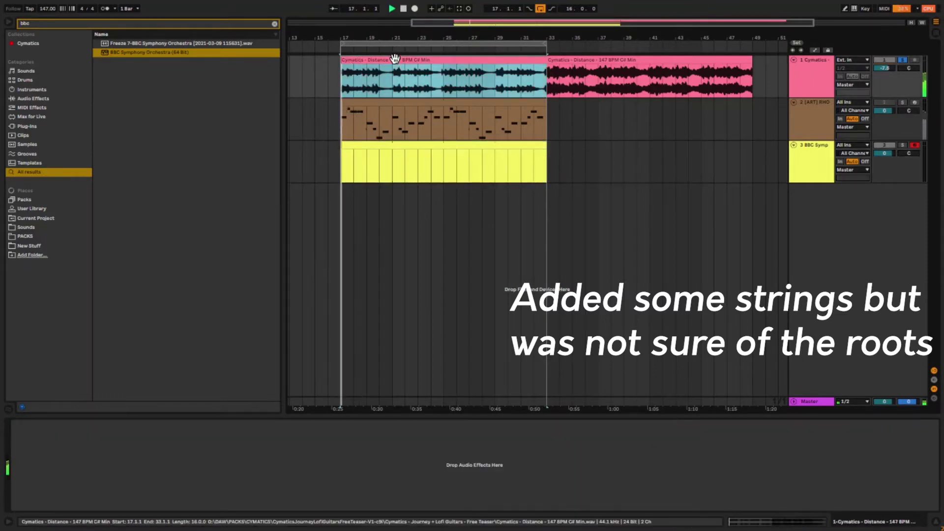
key("ctrl+f")
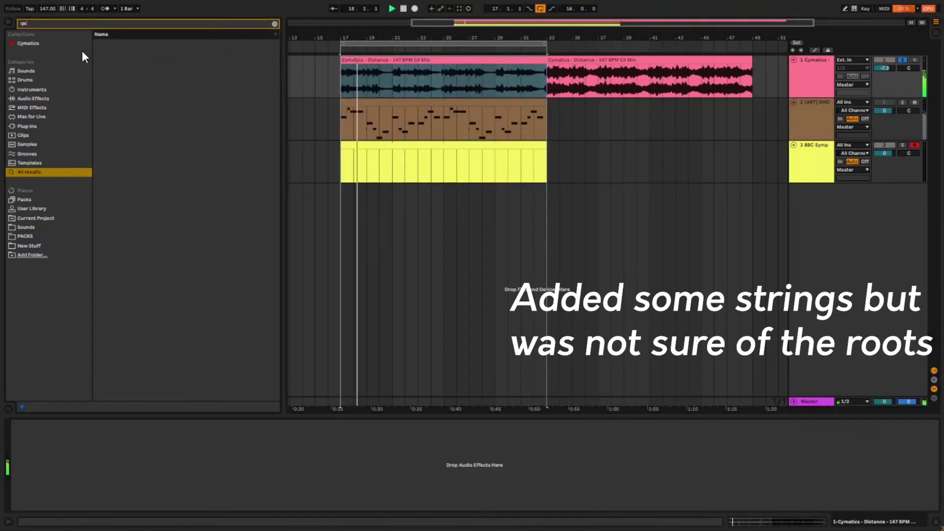
type("eq")
double_click(116, 51)
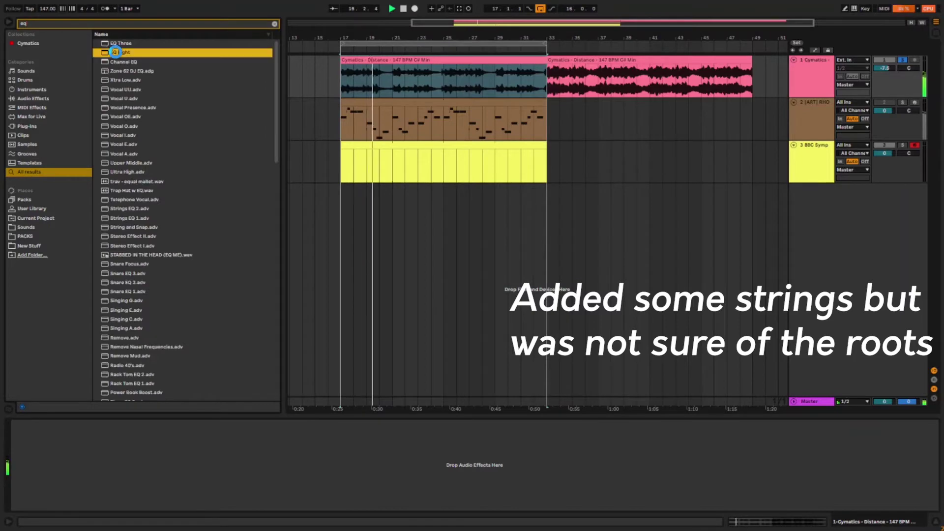
Find the Tuner device in the browser and add it after EQ Eight on the guitar track.
type("tuner")
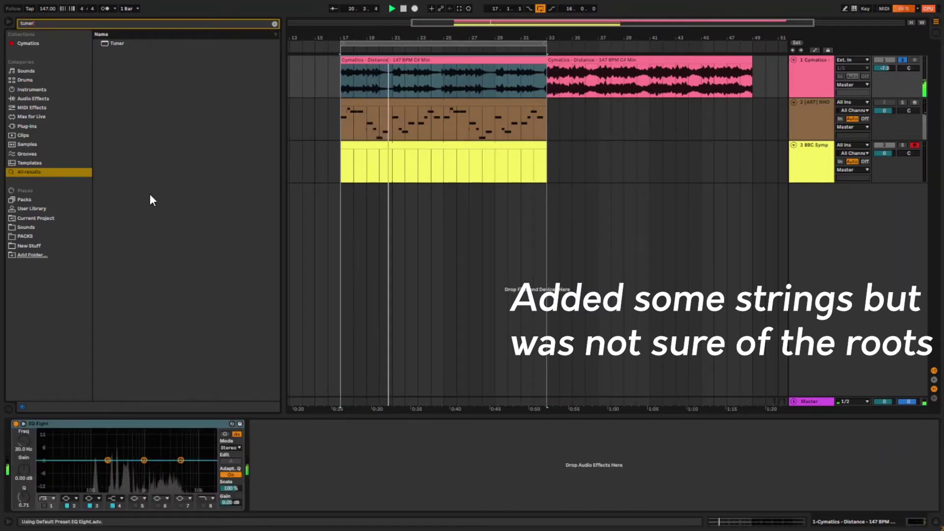
key("Down")
key("Return")
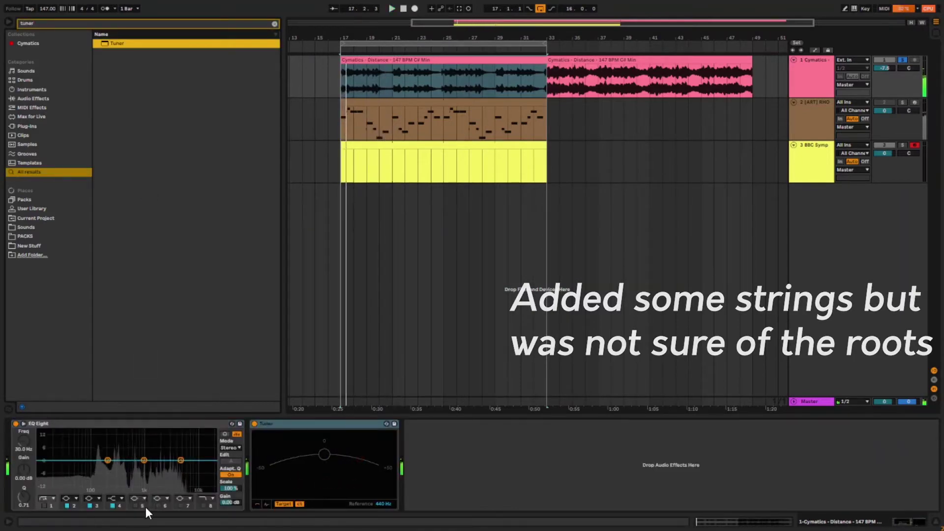
Make band 4 of the guitar's EQ Eight a high cut at about 238 Hz and play the loop to check the root notes.
left_click(120, 497)
left_click(117, 489)
left_click_drag(181, 468, 111, 466)
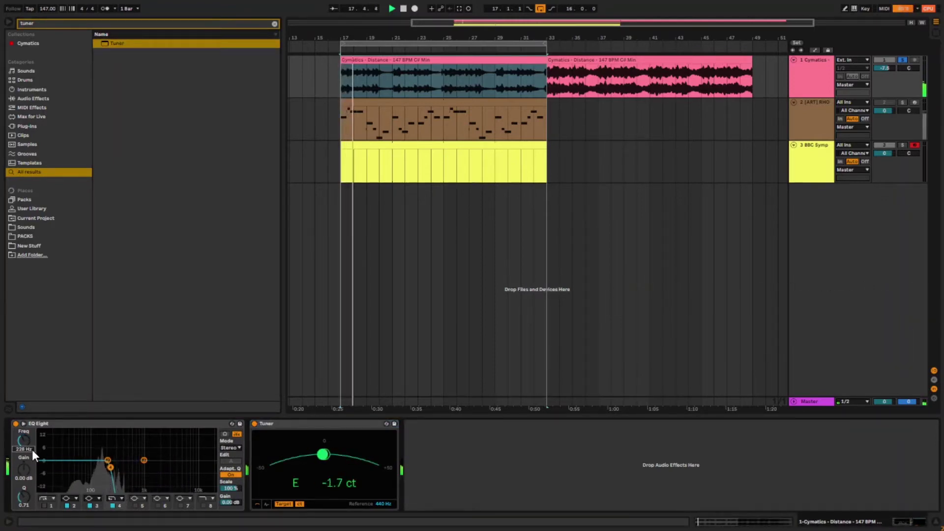
key("space")
key("space")
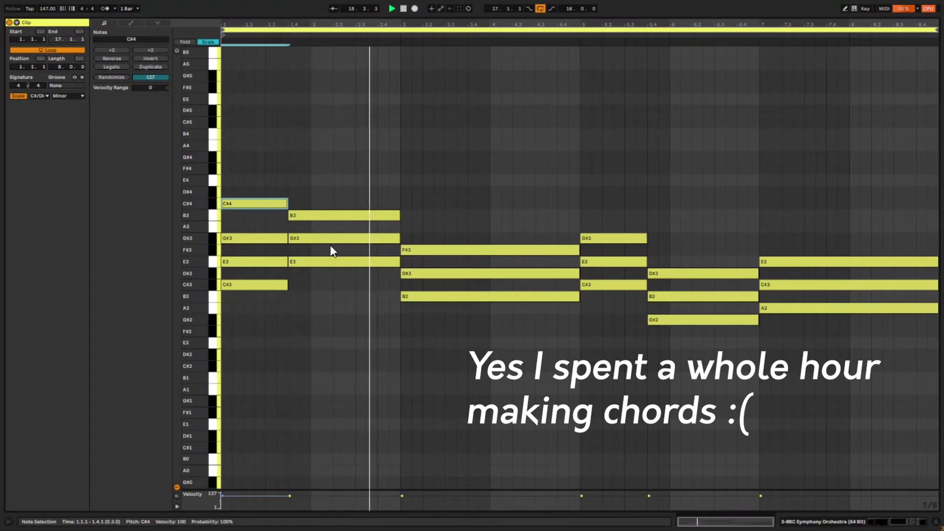
Delete the C#4 from the first string chord and enable the strings' EQ Eight with band 1 as a low cut at about 340 Hz.
key("Delete")
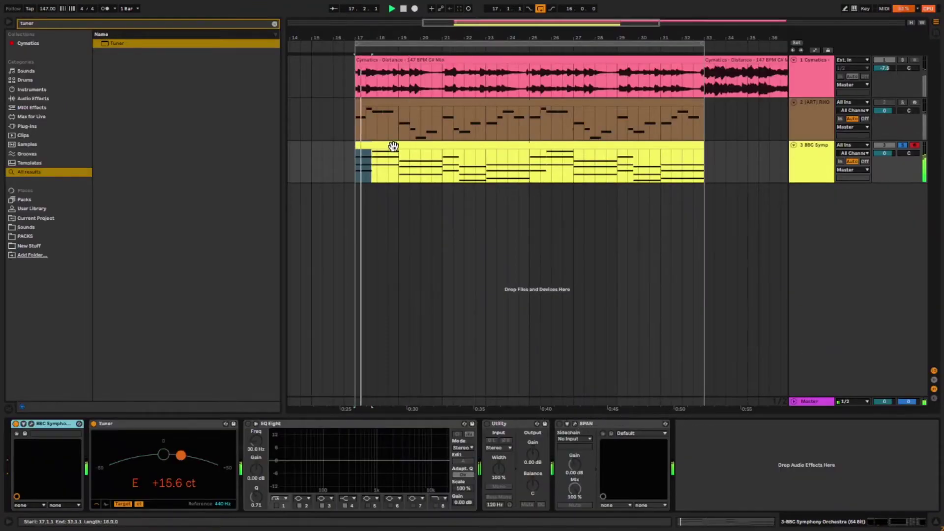
left_click(394, 146)
left_click(248, 423)
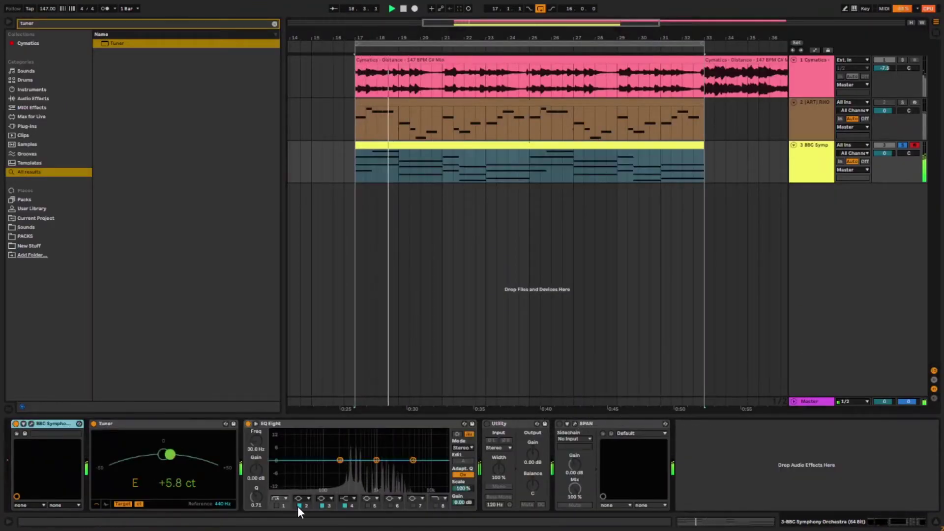
left_click(276, 505)
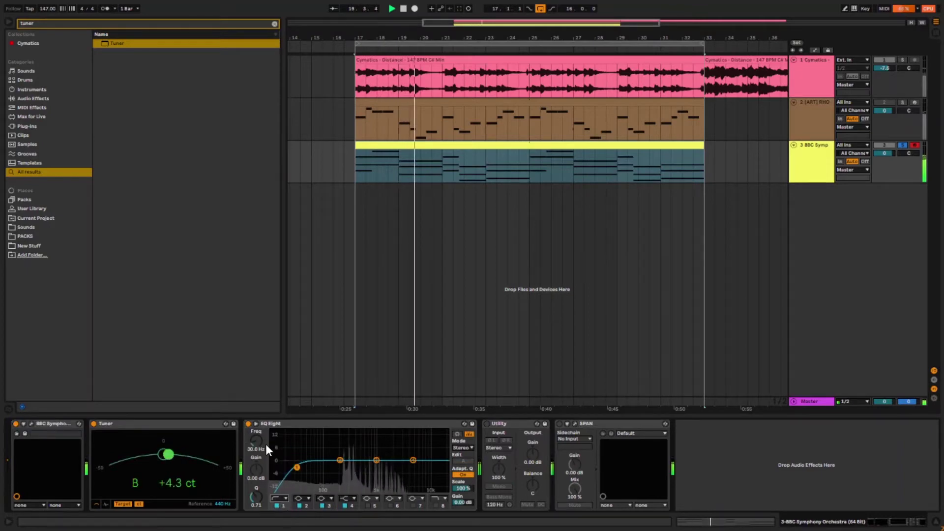
mouse_move(261, 441)
left_mouse_down()
mouse_move(262, 418)
mouse_move(261, 450)
left_mouse_up()
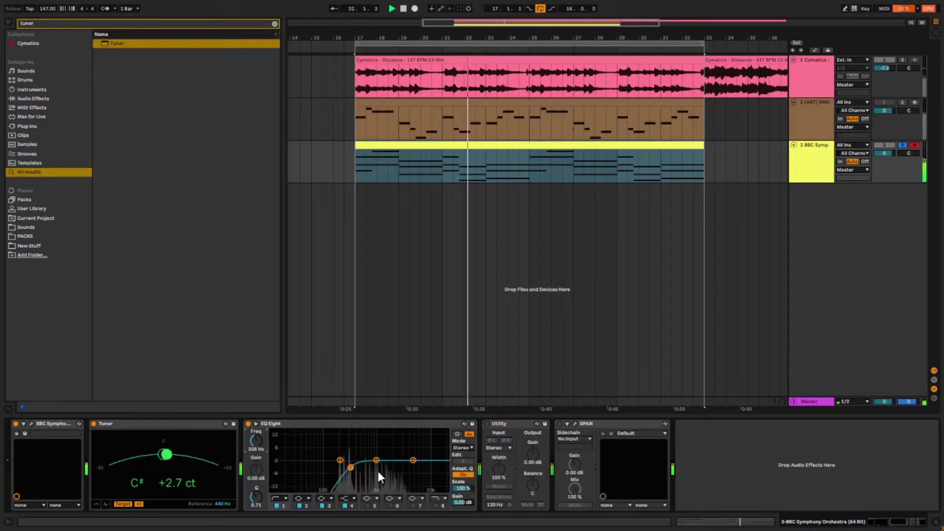
Make band 4 of the strings' EQ Eight a high cut at about 4.43 kHz.
left_click(350, 498)
left_click(347, 484)
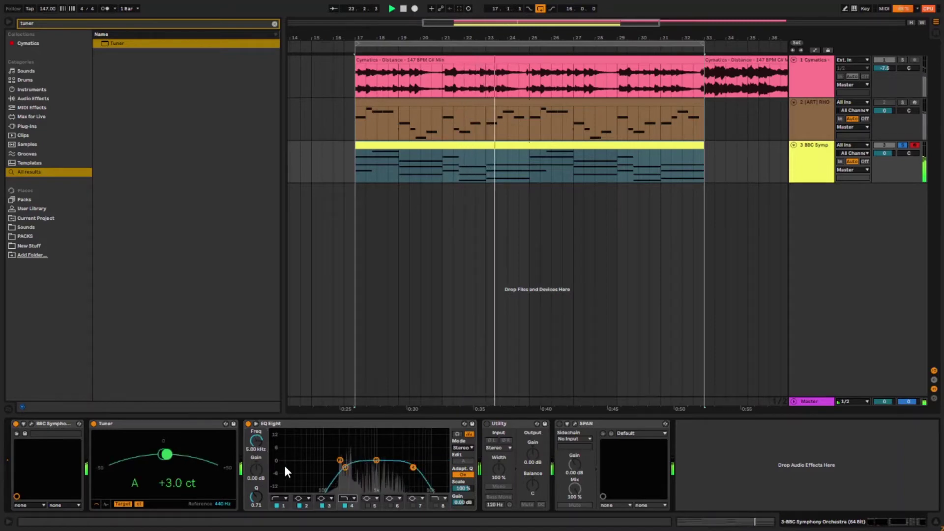
left_click_drag(258, 443, 261, 444)
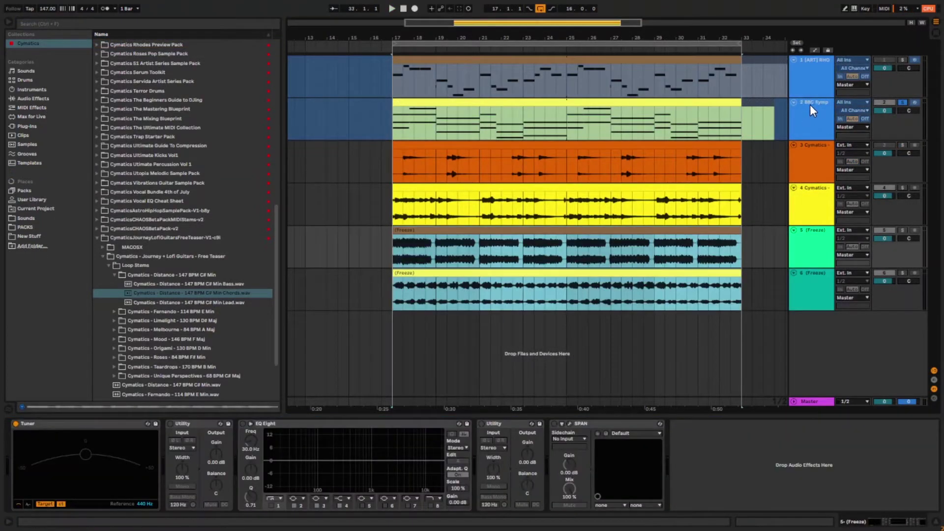
Play the loop from bar 17 and select the two frozen audio tracks.
left_click(810, 104)
key("space")
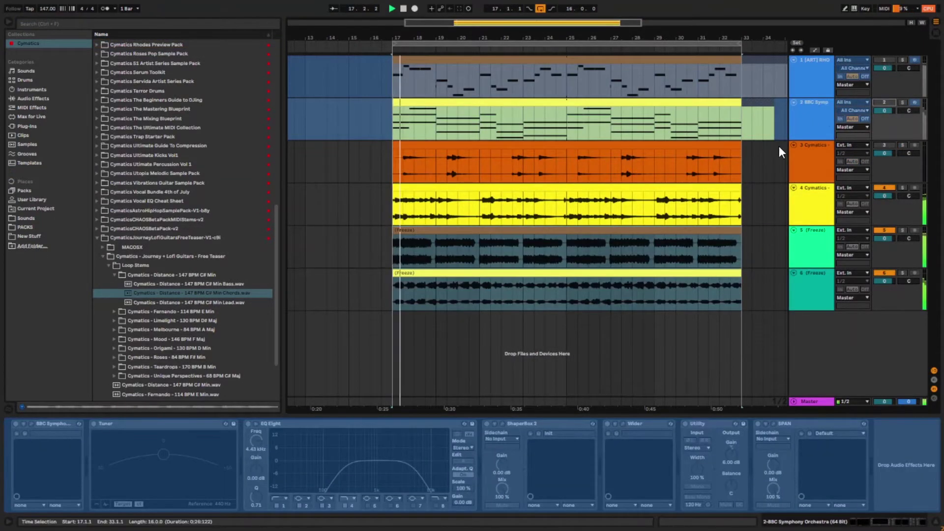
left_click(808, 237)
left_click(813, 291, "shift")
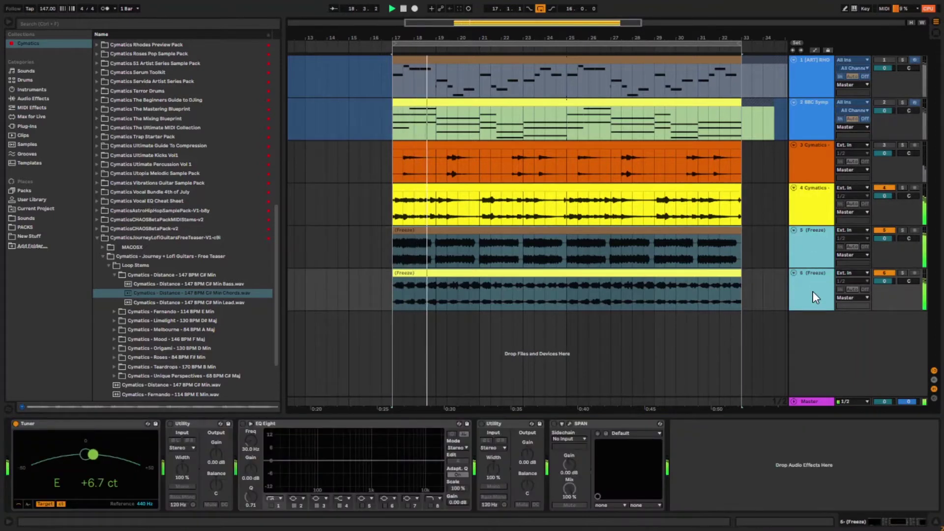
left_click(582, 235)
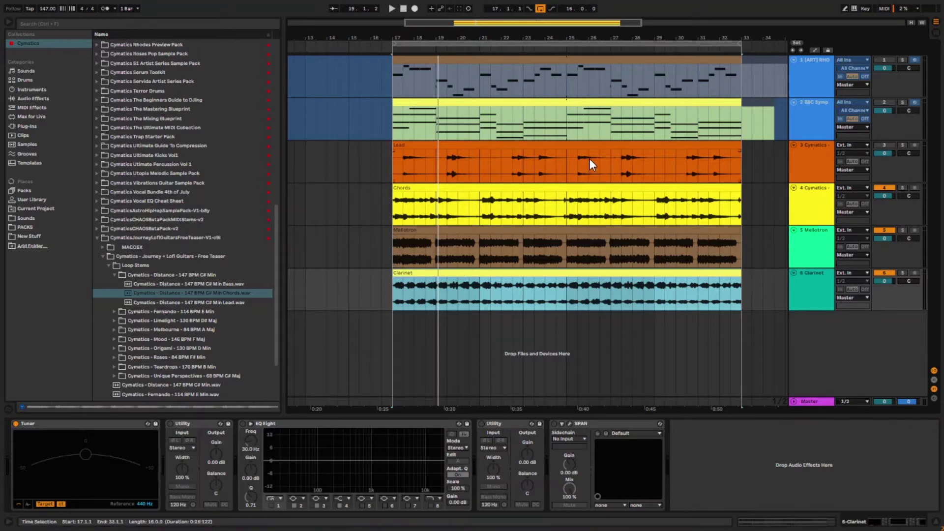
Play the loop and mute the Mellotron audio track.
key("space")
left_click(891, 232)
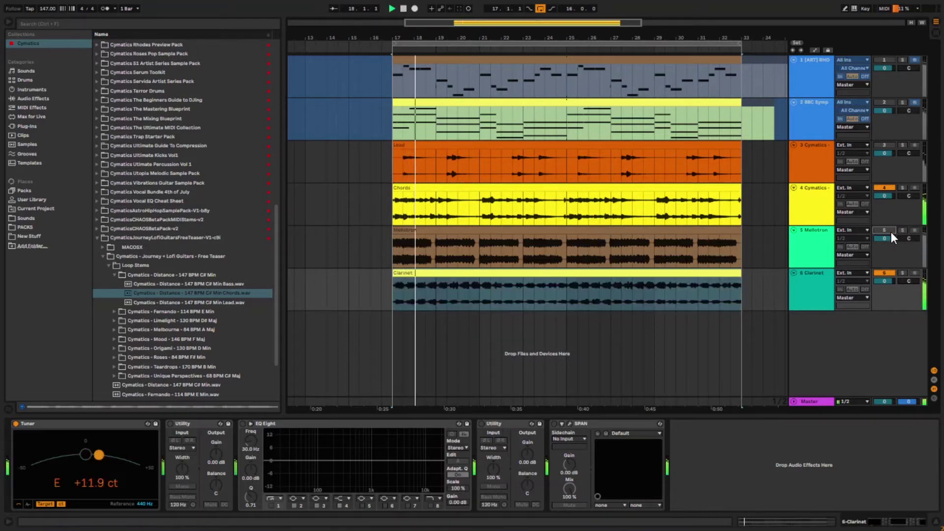
Select the Lead, Chords, Mellotron and Clarinet clips, transpose them by -1 st and set their warp mode to Complex.
left_click(559, 187, "shift")
left_click(519, 148, "shift")
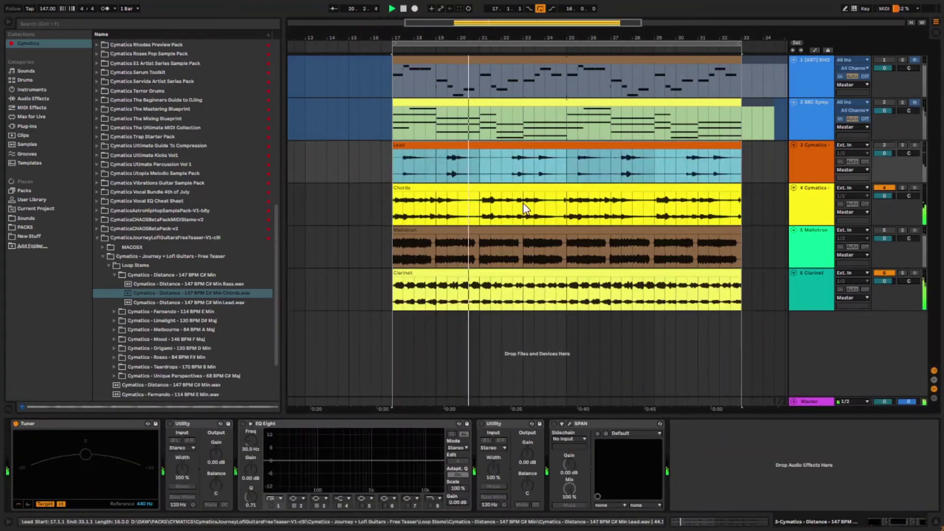
left_click(521, 246, "shift")
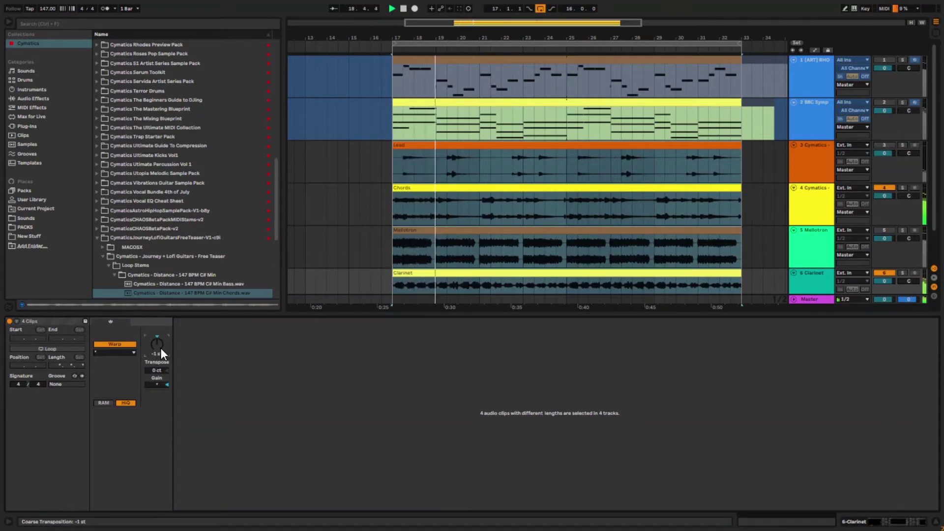
left_click(123, 355)
left_click(114, 390)
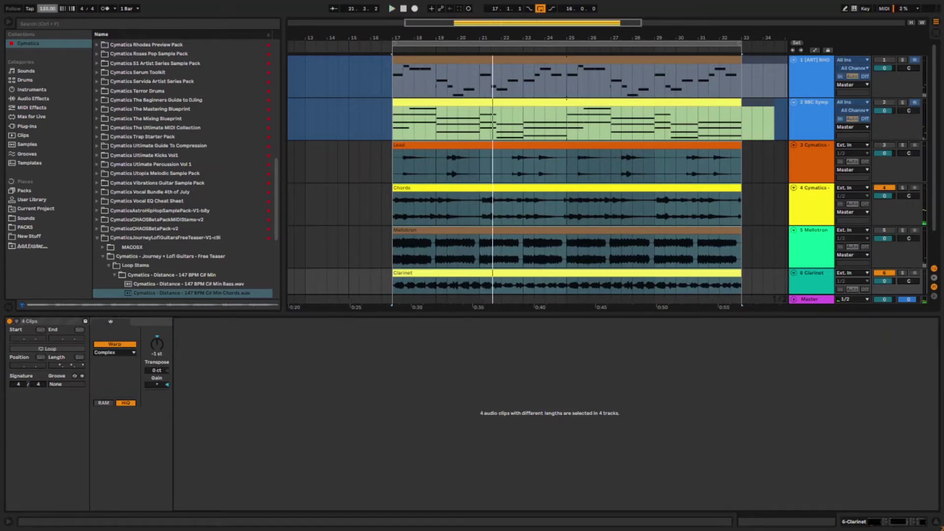
Set the project tempo to 140 BPM.
left_click_drag(48, 9, 55, 14)
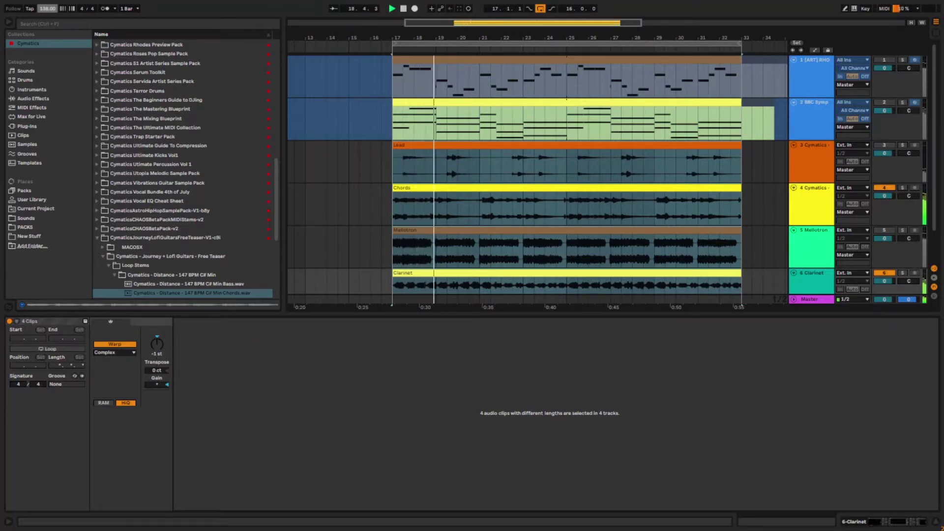
left_click_drag(48, 9, 54, 15)
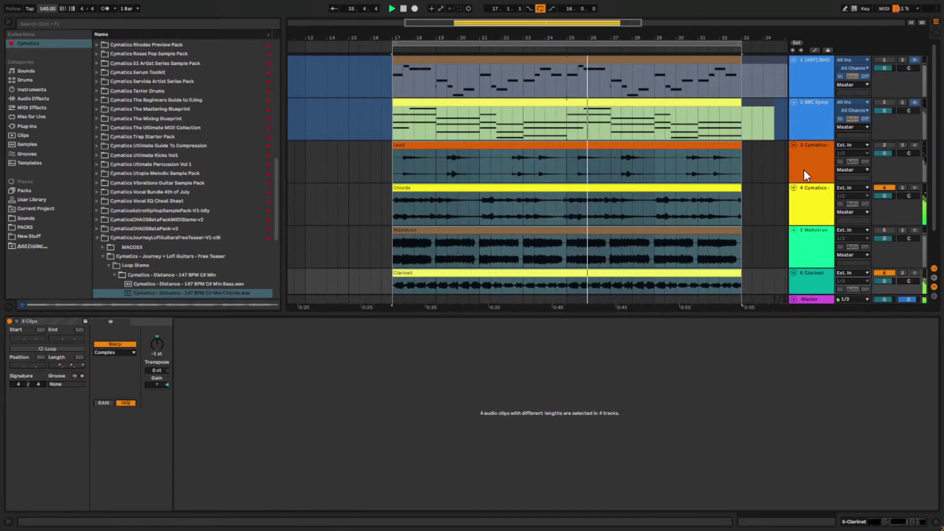
Rename the track with the Chords clip as GTR CHORDS and the track with the Lead clip as GTR LEAD.
left_click(809, 205)
left_click(568, 211)
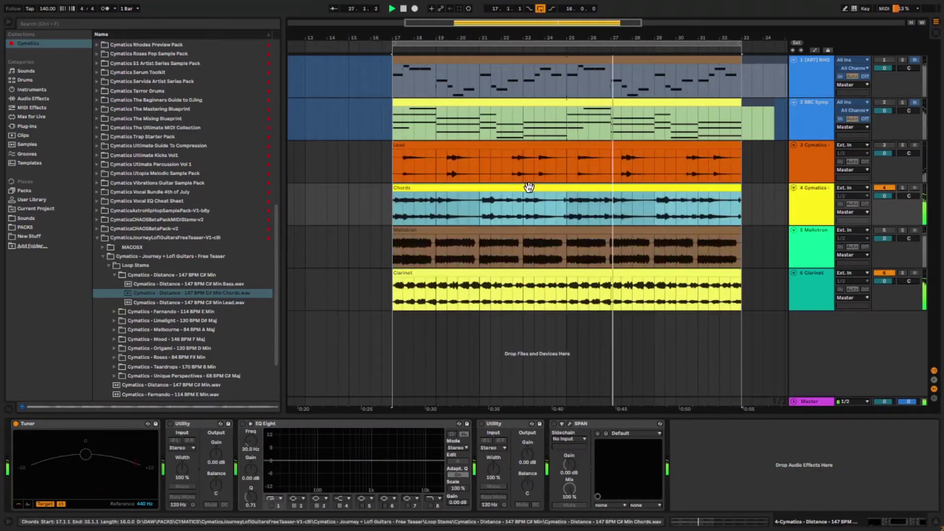
key("ctrl+r")
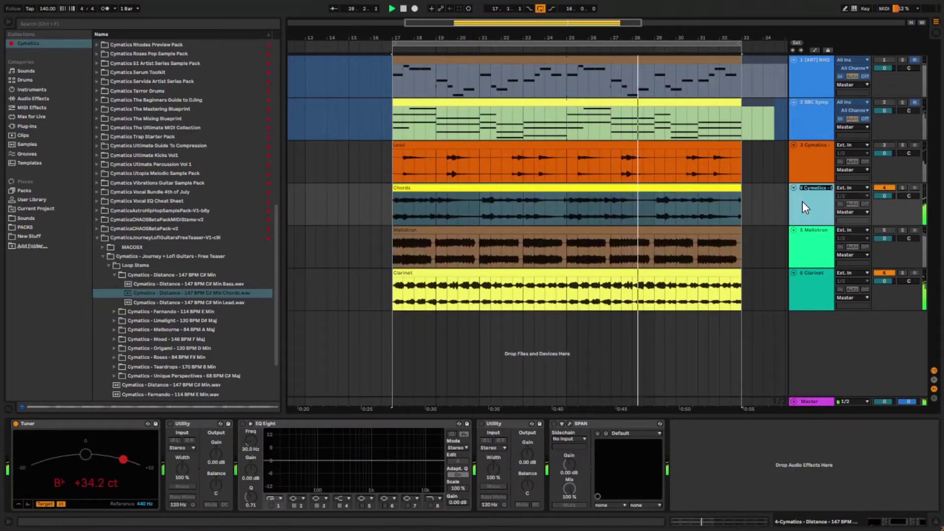
type("GTR")
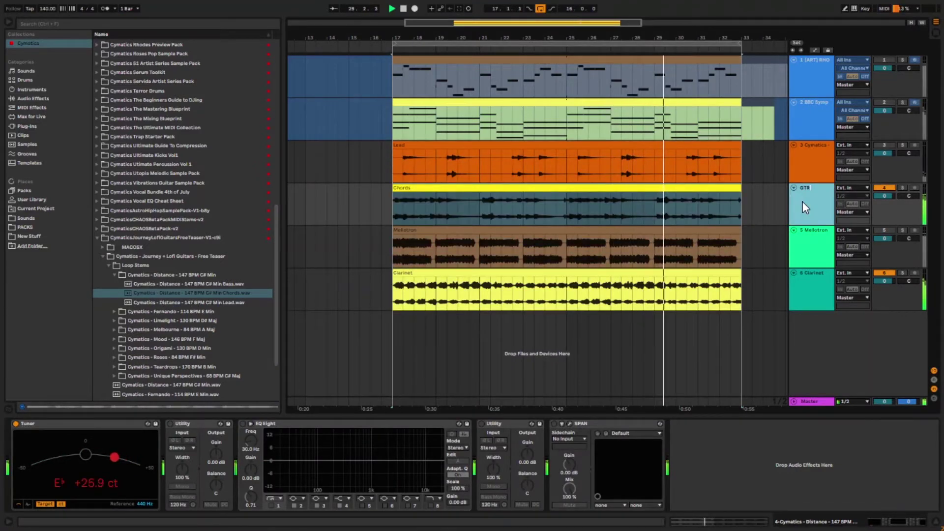
type(" CHORDS")
key("shift+Tab")
type("GT")
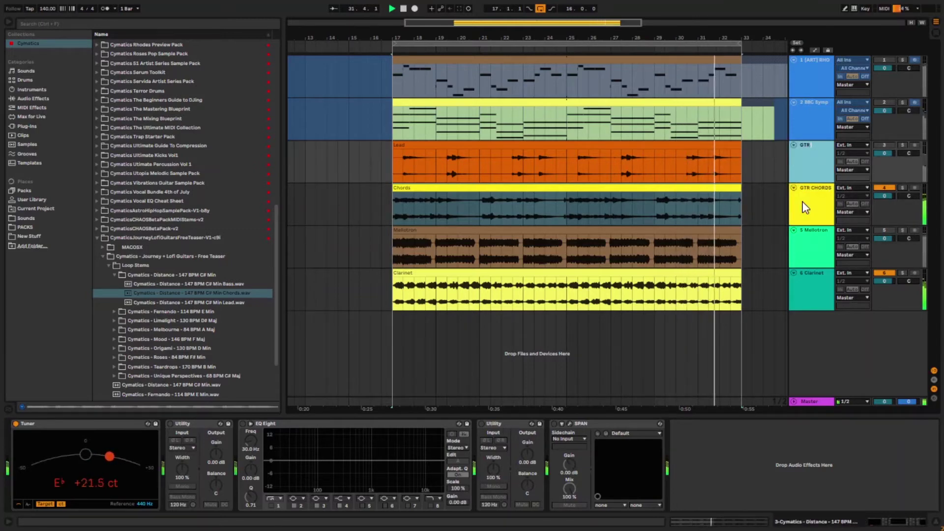
Group the original mellotron and BBC Symphony Orchestra MIDI tracks and collapse the group.
key("Up")
key("Up")
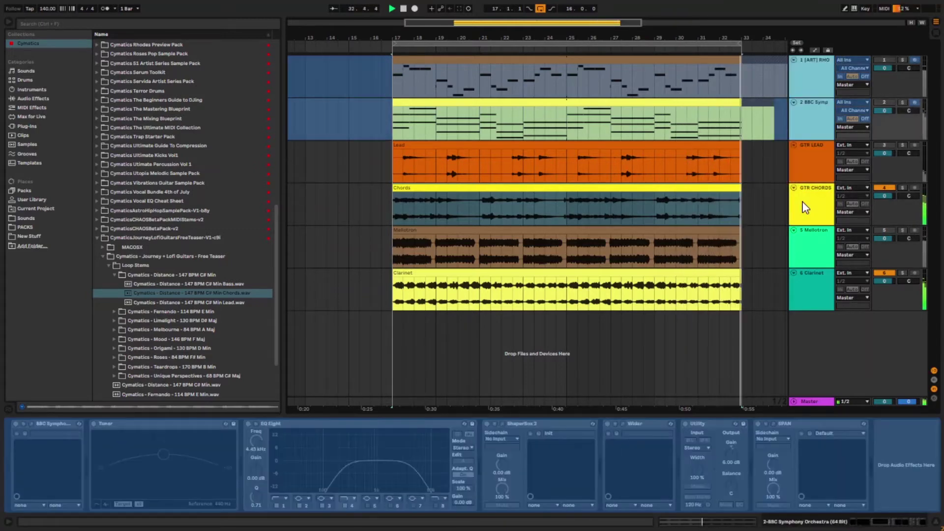
key("shift+Down")
key("Left")
key("ctrl+g")
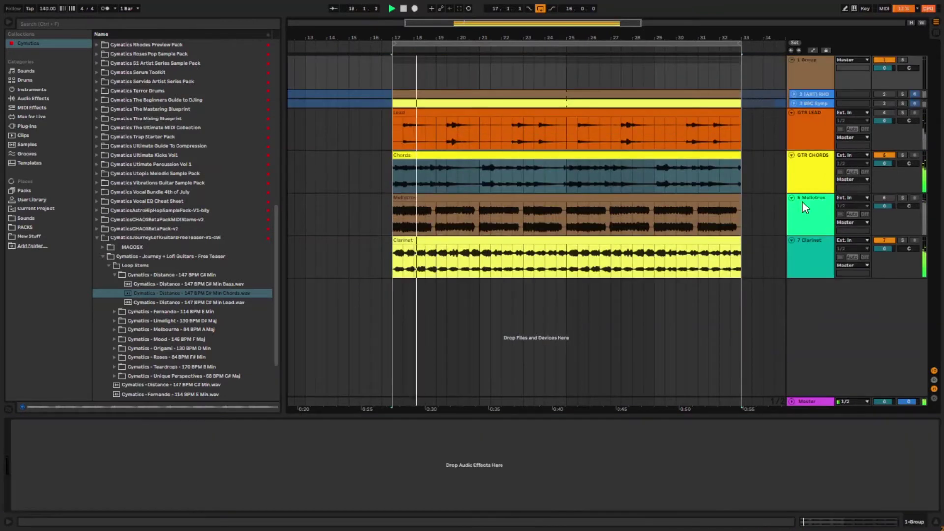
key("Down")
key("Up")
key("Left")
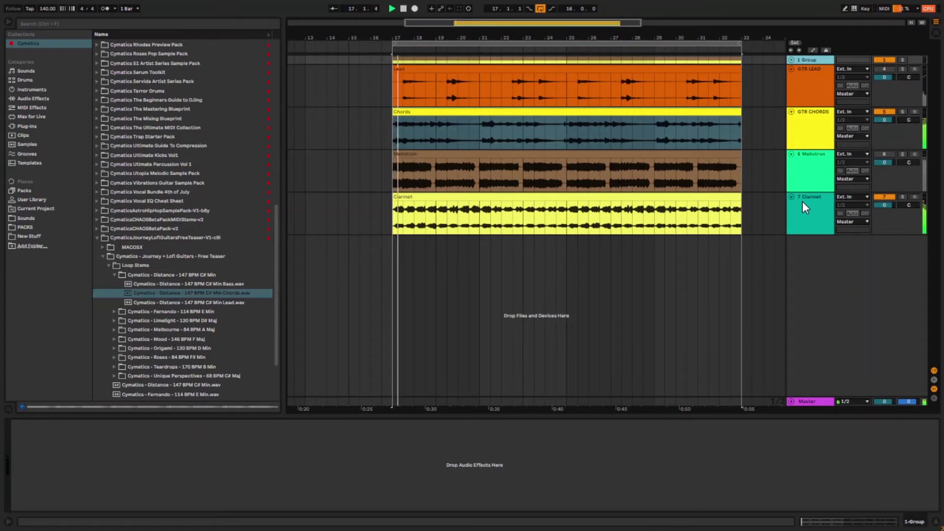
Select the four audio tracks from GTR LEAD to Clarinet and assign each track's color to its clips.
left_click(806, 205, "shift")
right_click(807, 179)
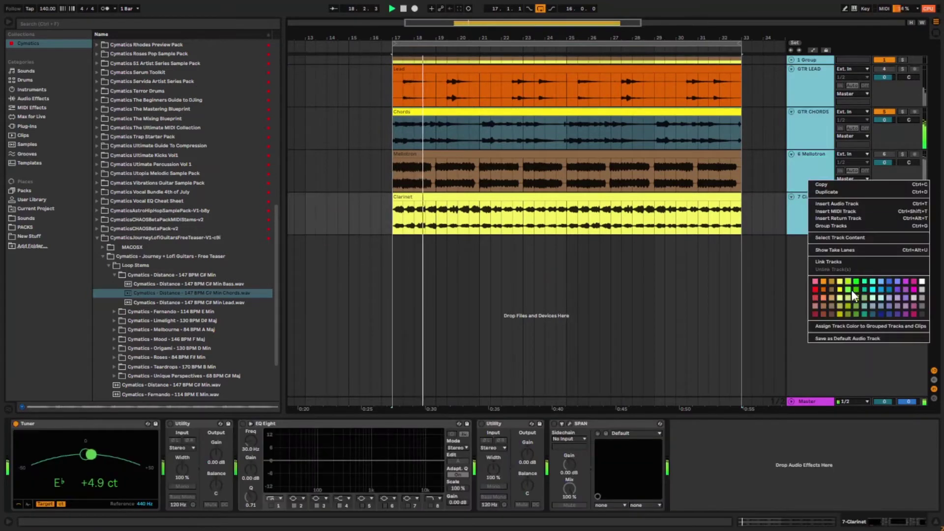
left_click(849, 327)
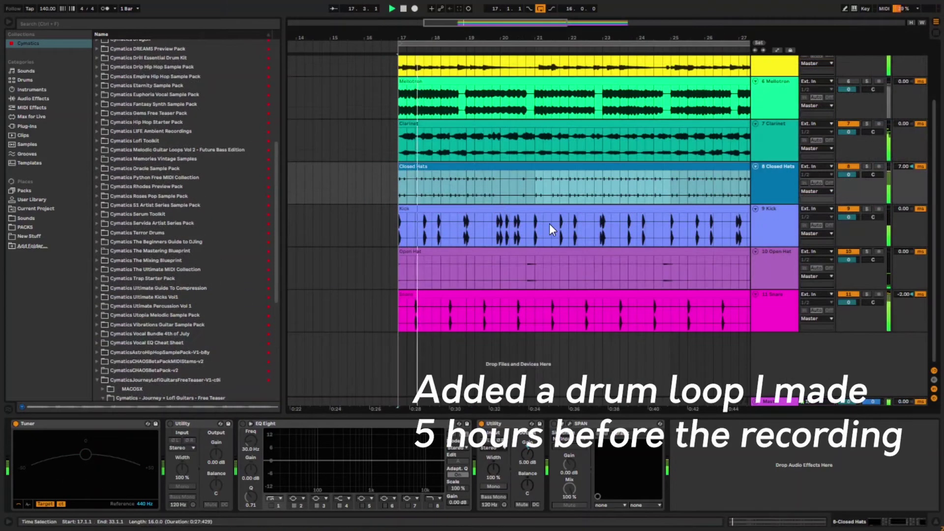
Mute the GTR LEAD, GTR CHORDS, Mellotron and Clarinet tracks and inspect the drum clips from bar 17.
key("z")
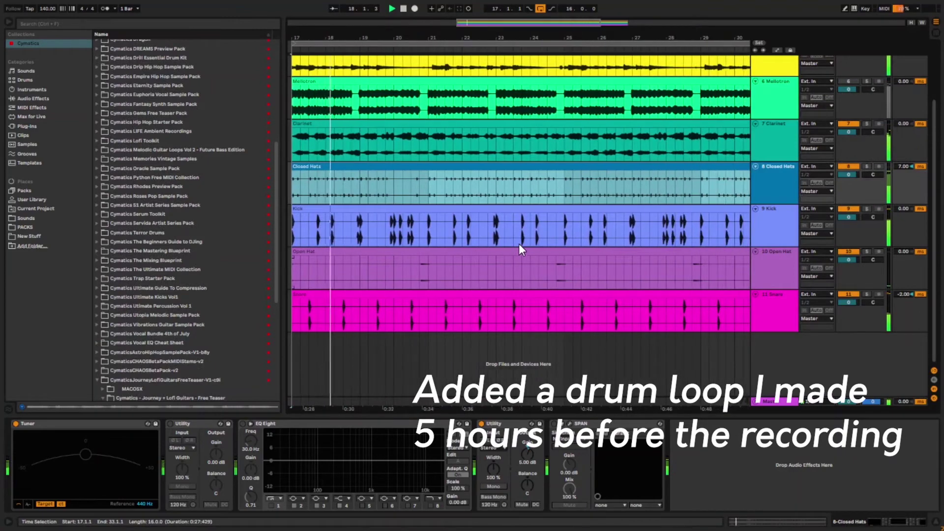
scroll(511, 243, "left", 5)
scroll(511, 243, "right", 4)
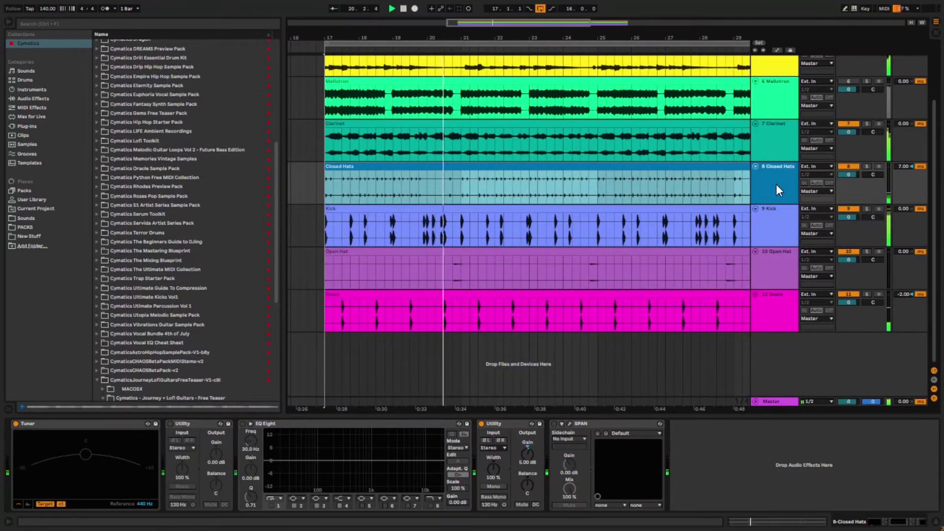
scroll(776, 184, "up", 1)
scroll(774, 178, "up", 1)
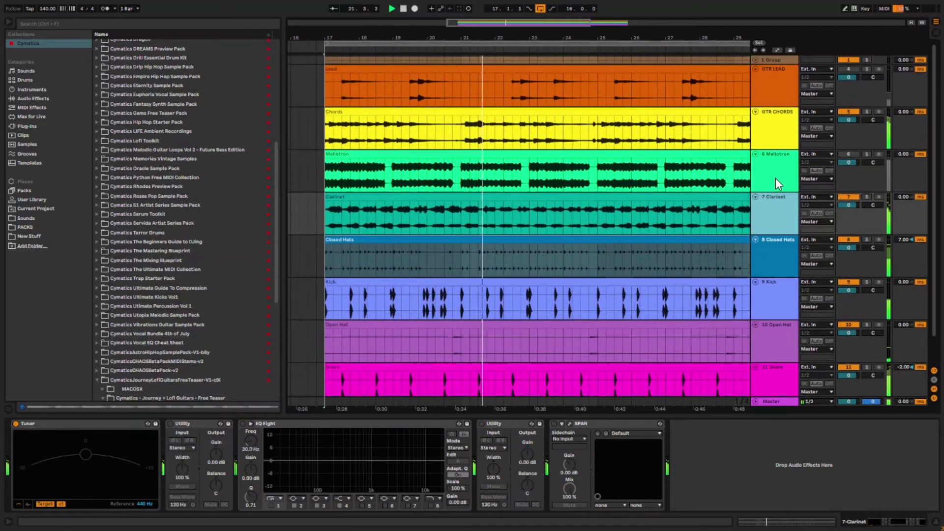
left_click(774, 96, "shift")
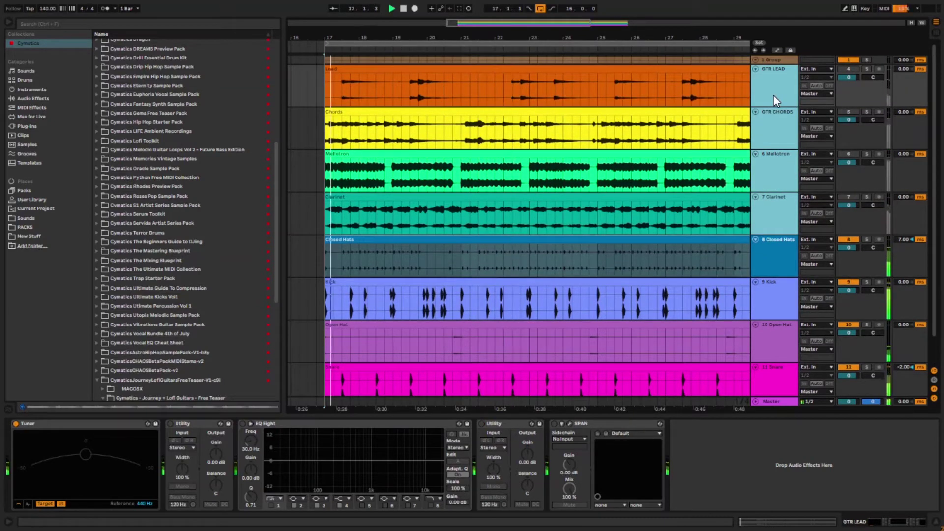
scroll(311, 267, "up", 3)
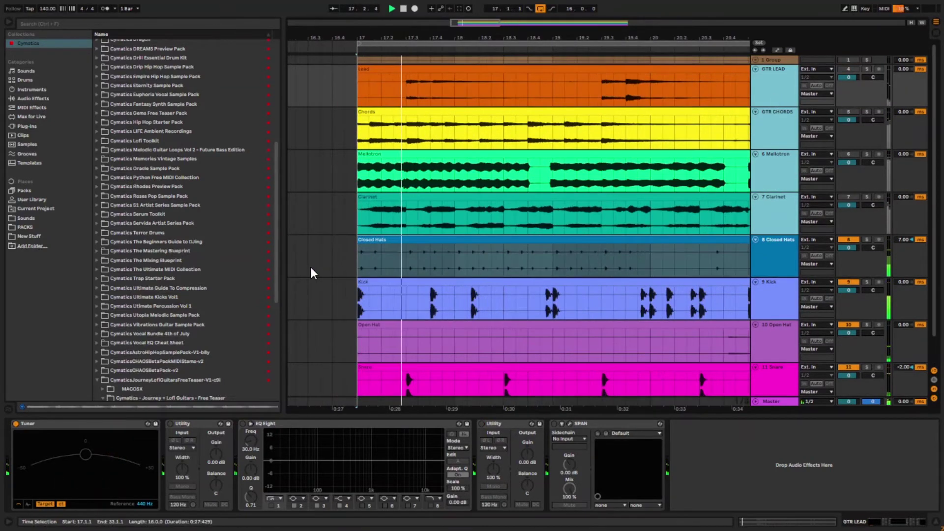
scroll(355, 274, "up", 3)
scroll(355, 273, "down", 1)
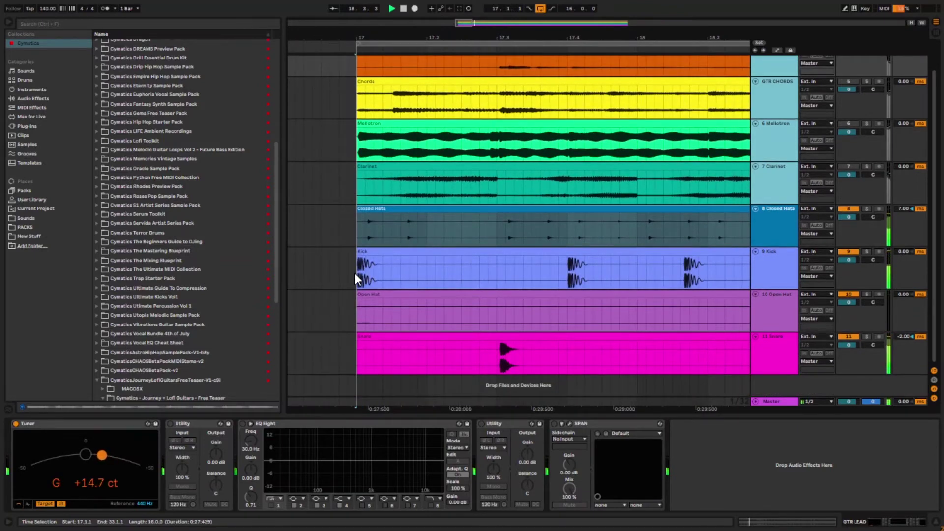
scroll(355, 274, "down", 5)
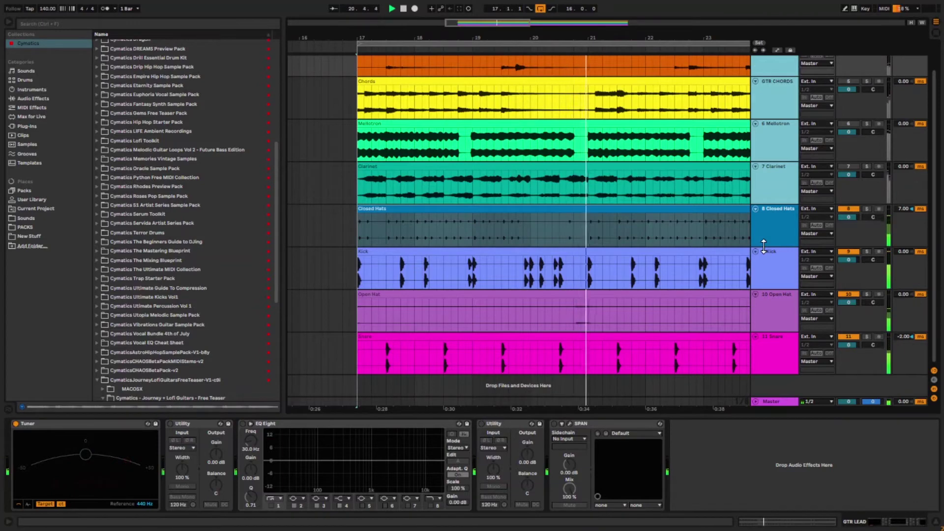
Duplicate bar 18 of the Closed Hats clip onto bars 19 and 20.
left_click(480, 227)
left_click_drag(473, 229, 416, 228)
key("ctrl+d")
key("ctrl+d")
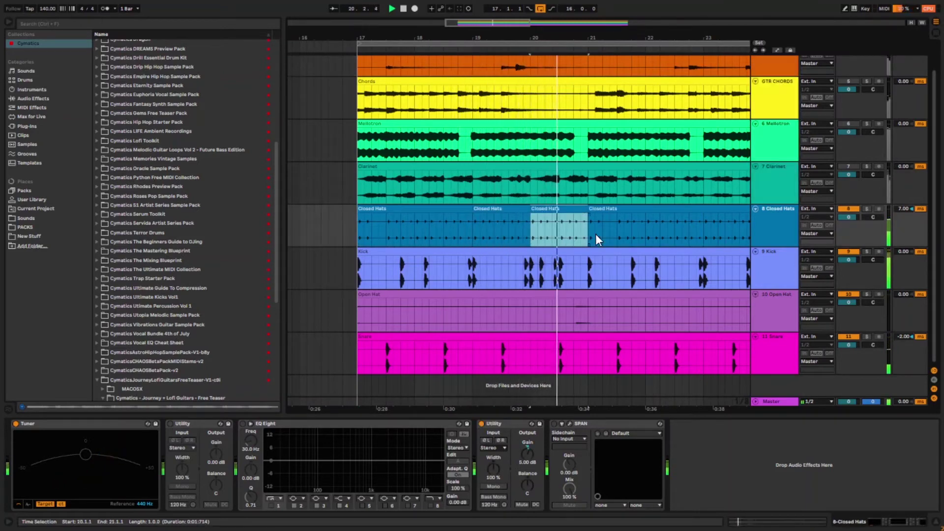
key("ctrl+d")
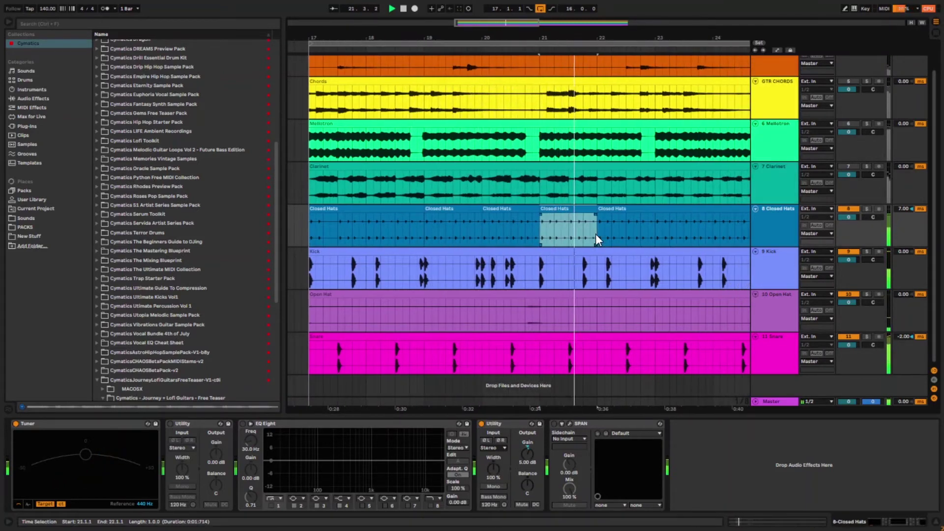
key("ctrl+z")
key("ctrl+z")
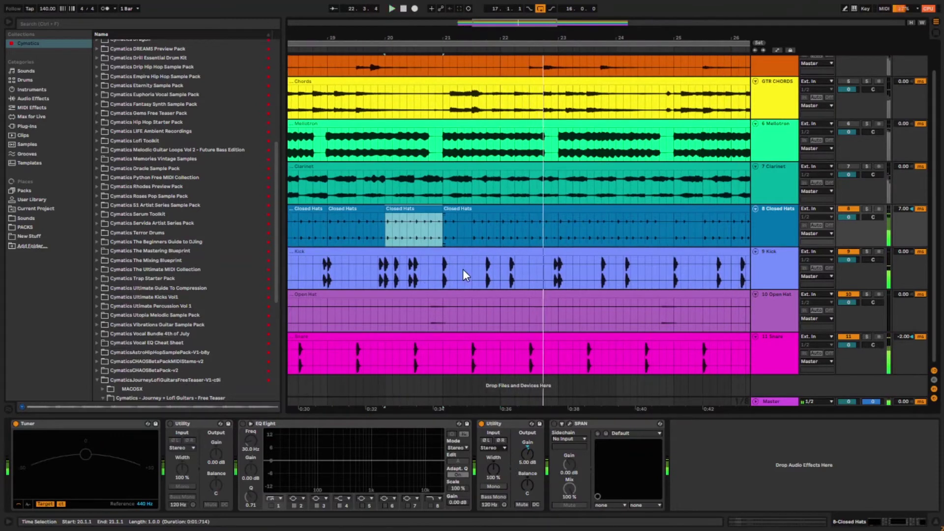
key("space")
key("ctrl+d")
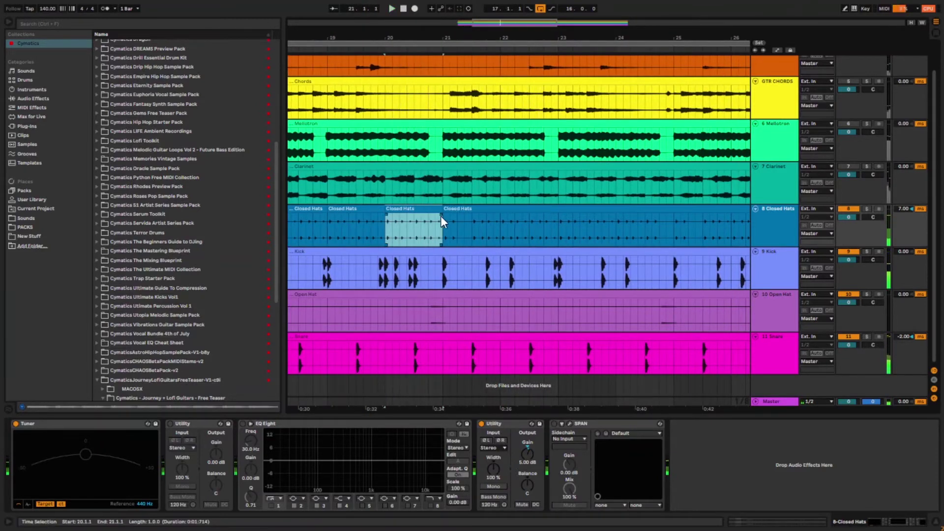
Extend the start of the Closed Hats clip at bar 21 back to 20.3 and resume playback.
left_click_drag(444, 208, 405, 211)
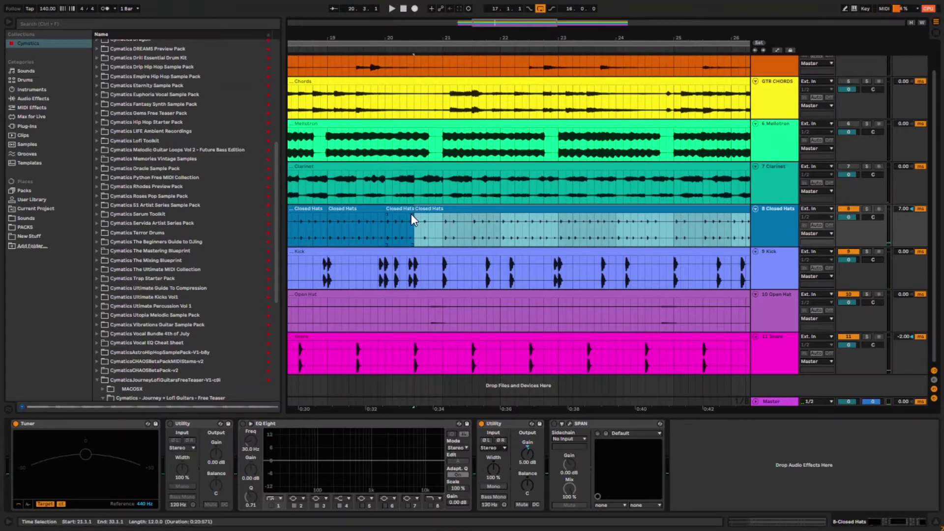
key("space")
scroll(415, 223, "down", 2)
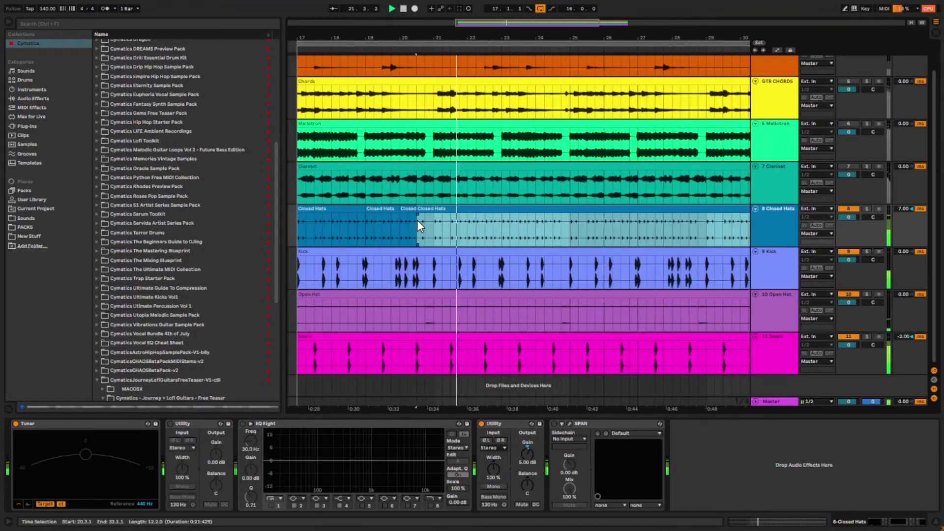
Repeat the four-bar Closed Hats pattern from bars 17 to 21 three more times so it fills the track up to bar 33.
left_click_drag(432, 236, 301, 241)
key("ctrl+d")
key("ctrl+d")
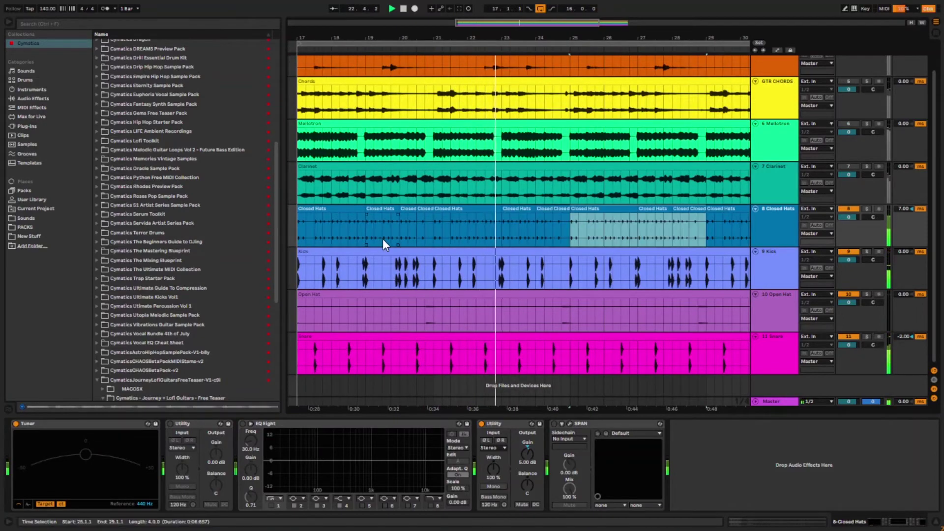
key("ctrl+d")
scroll(384, 244, "down", 3)
scroll(380, 245, "up", 4)
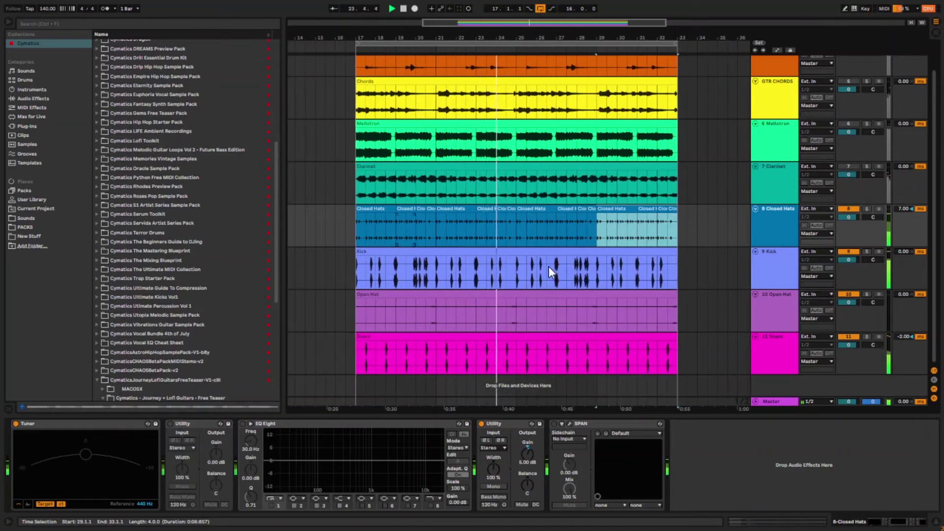
scroll(548, 273, "up", 3)
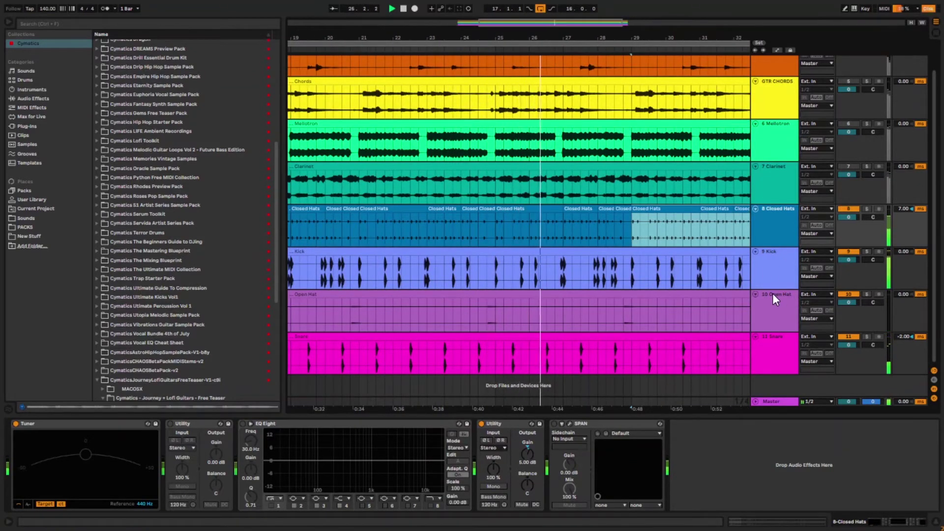
Select the four drum tracks from Closed Hats to Snare and collapse them.
scroll(558, 325, "up", 3)
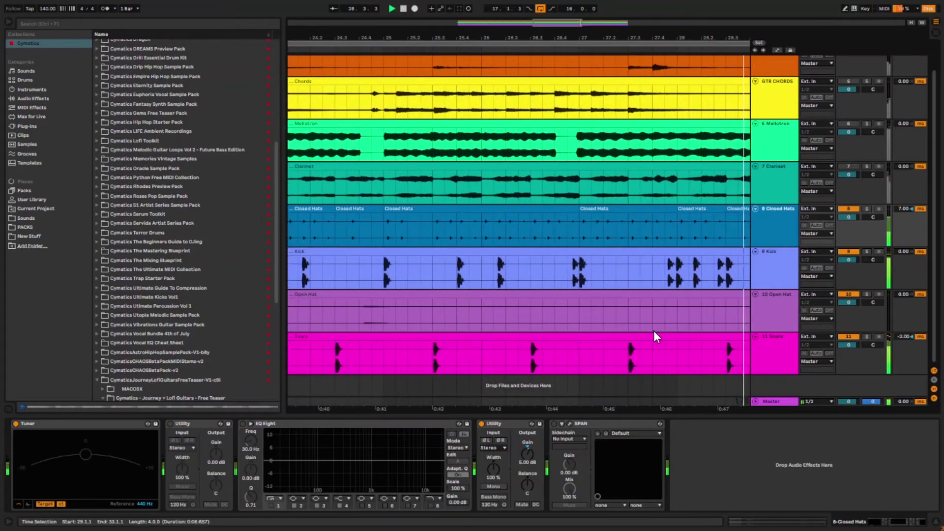
scroll(654, 331, "down", 3)
scroll(654, 332, "down", 3)
scroll(605, 333, "up", 2)
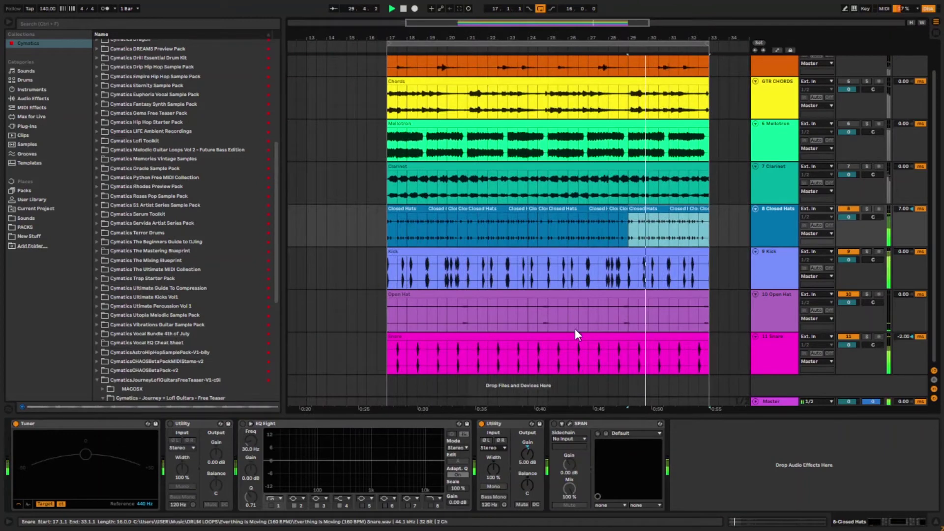
left_click(774, 229)
left_click(781, 346, "shift")
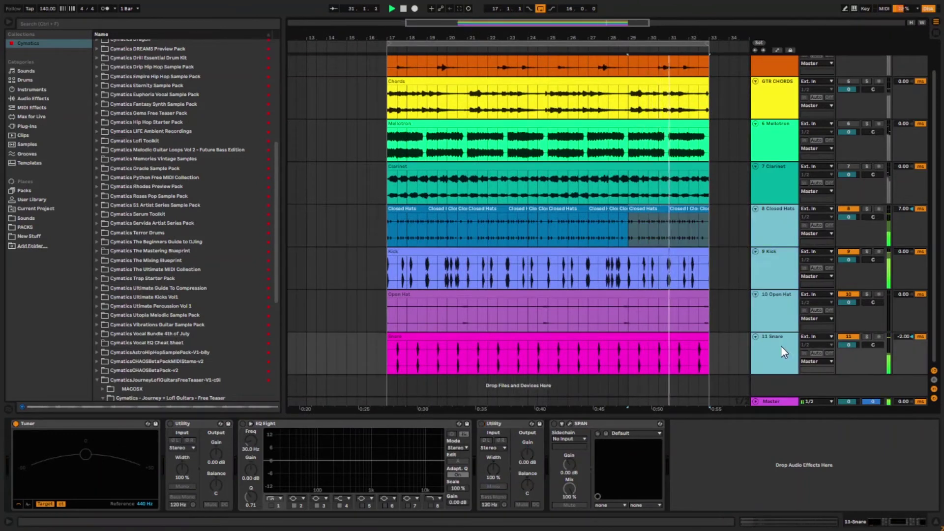
key("u")
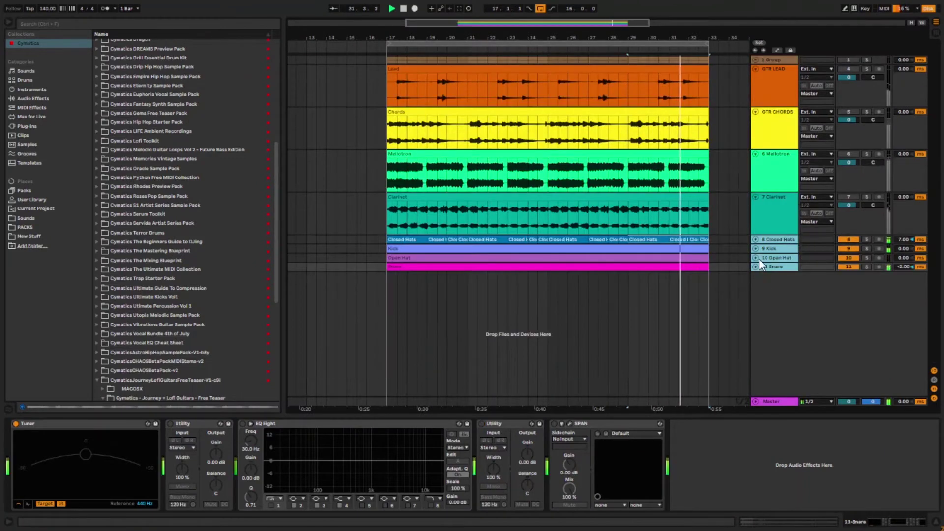
Unmute the GTR CHORDS and Clarinet tracks, leaving GTR LEAD and Mellotron muted.
left_click(779, 205)
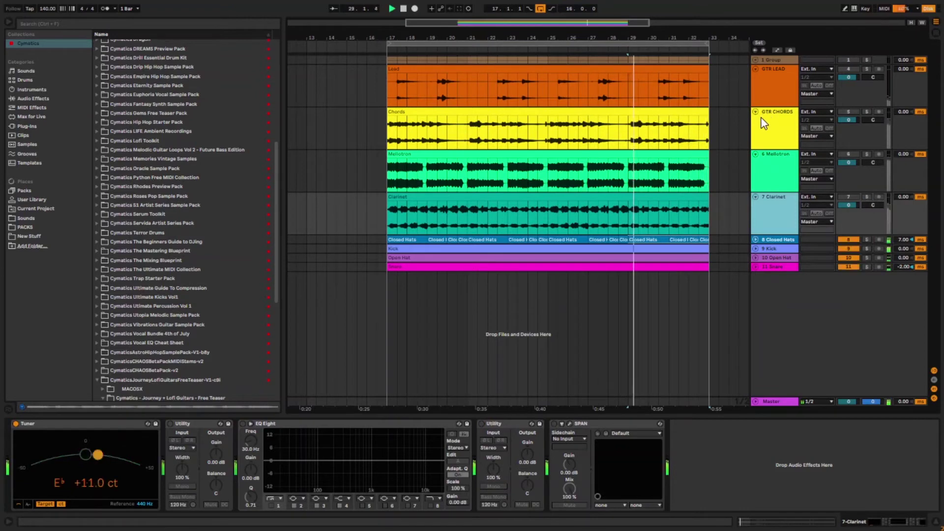
left_click(442, 200)
left_click(780, 196)
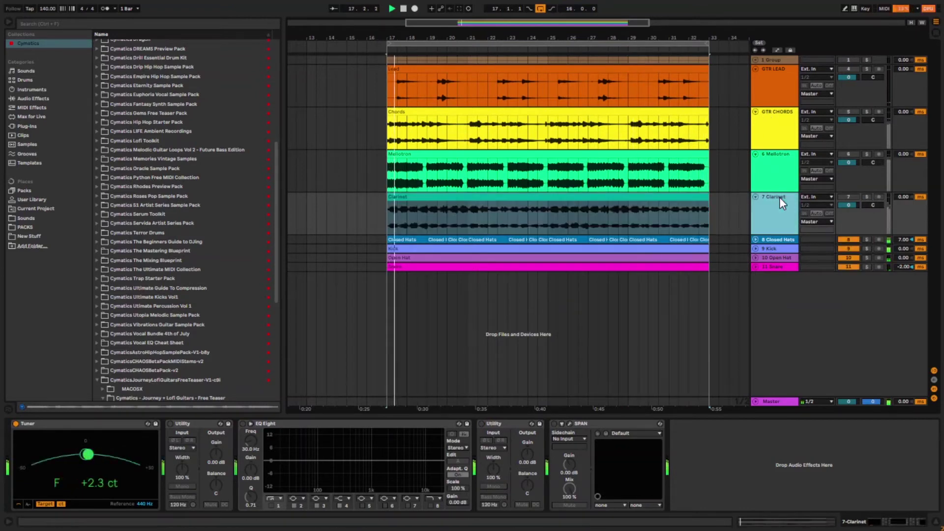
key("ctrl+a")
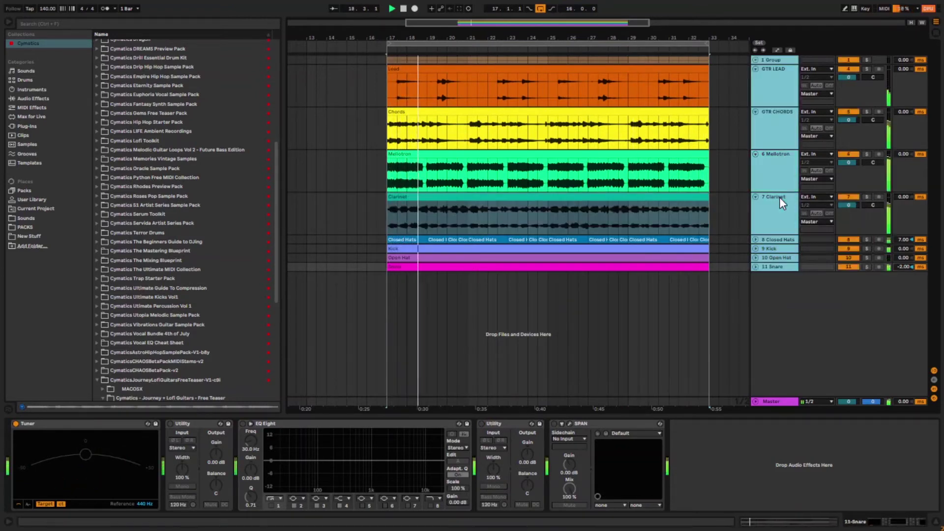
left_click(780, 197)
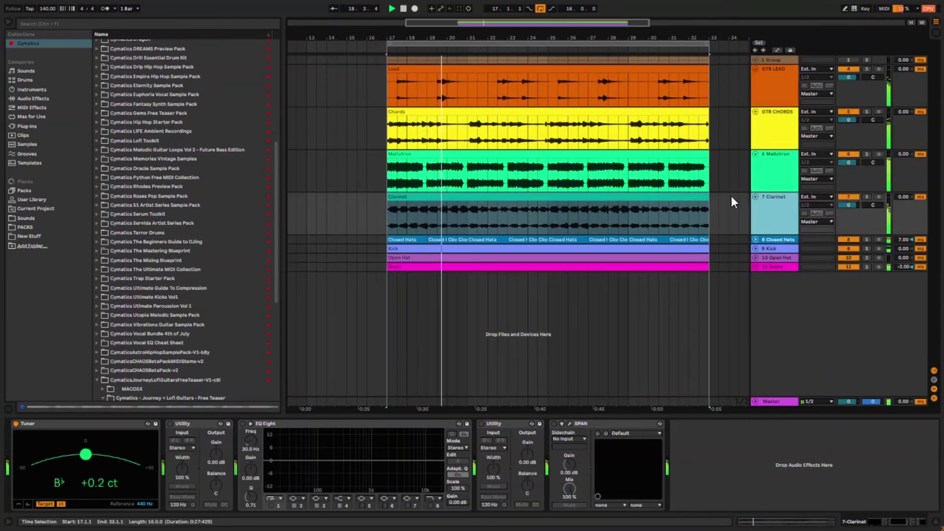
left_click(438, 169)
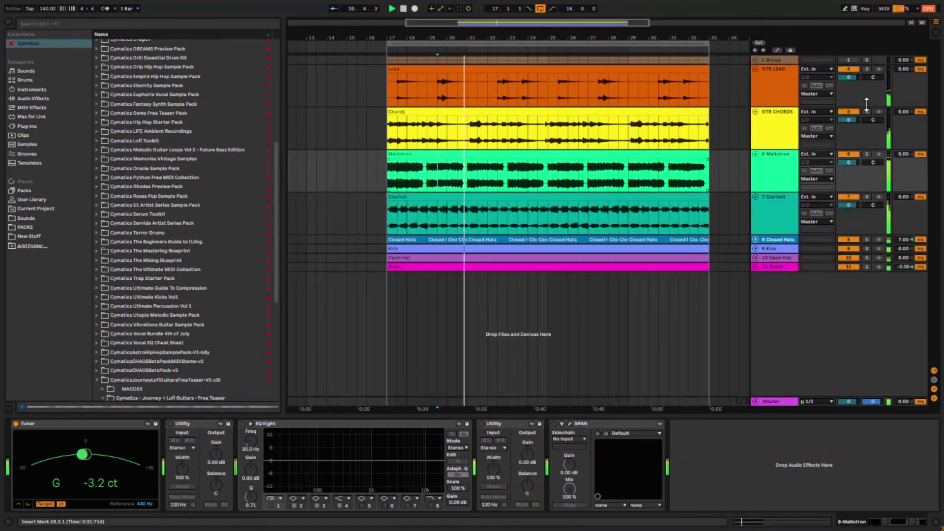
left_click(779, 90)
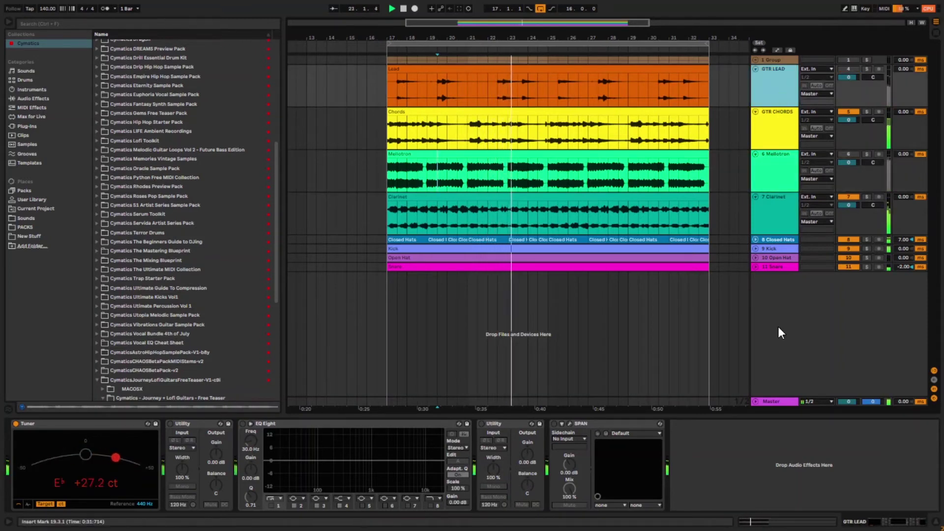
Lower the Clarinet track's volume and collapse the track.
left_click_drag(844, 205, 813, 213)
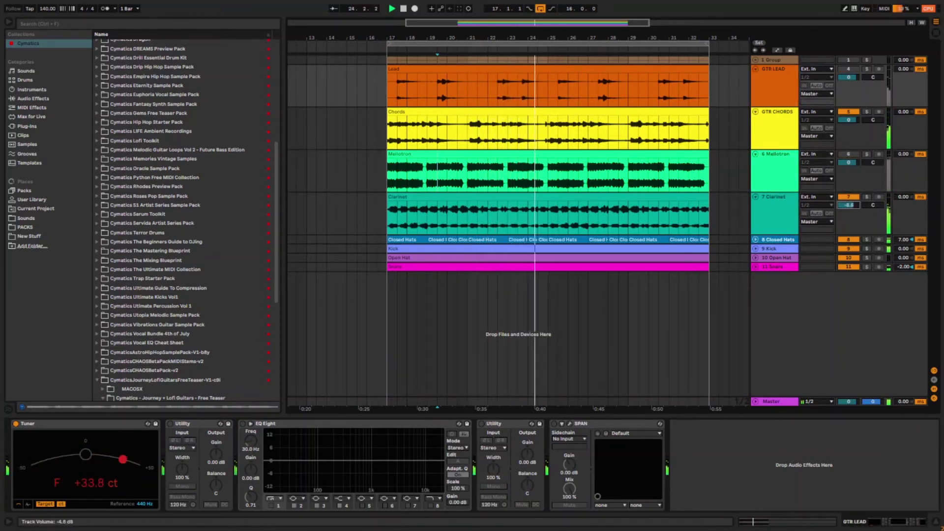
left_click(755, 196)
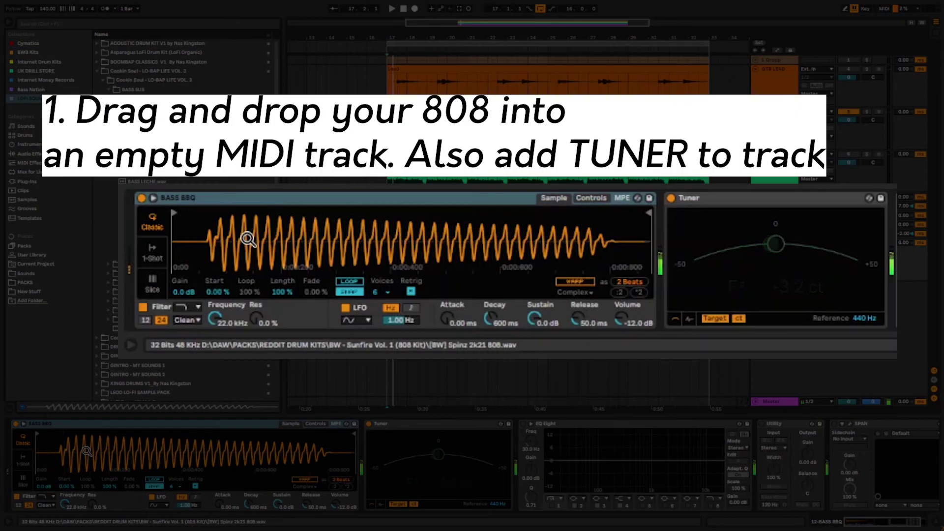
Play the C note on the BASS BBQ Simpler track repeatedly and read its pitch in the Tuner.
key("a")
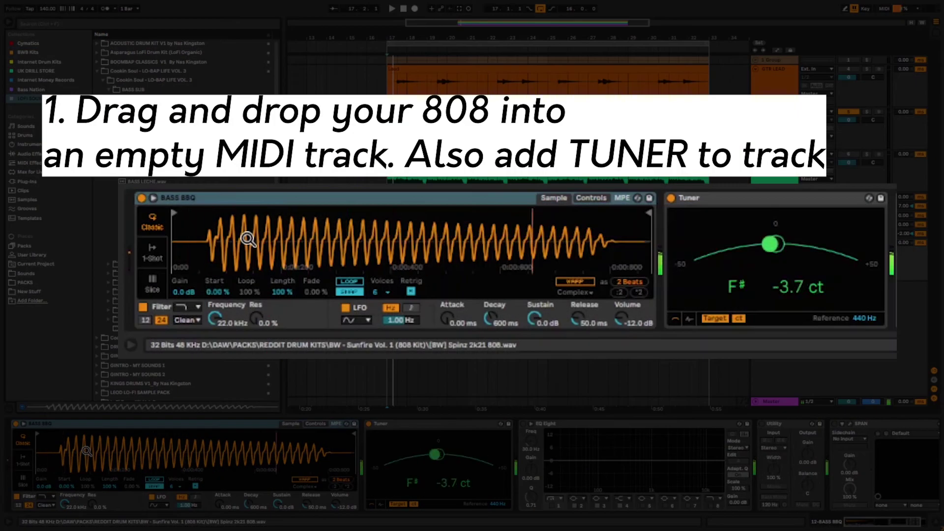
key("a")
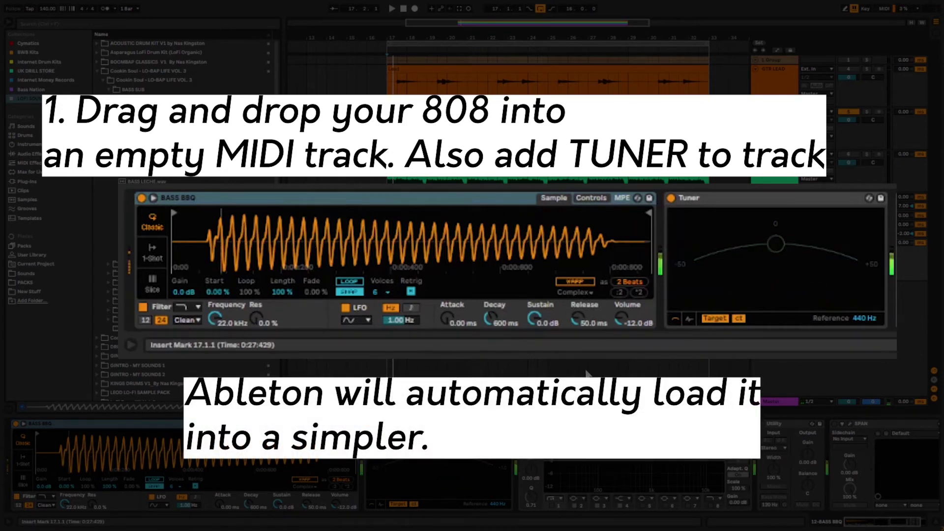
key("a")
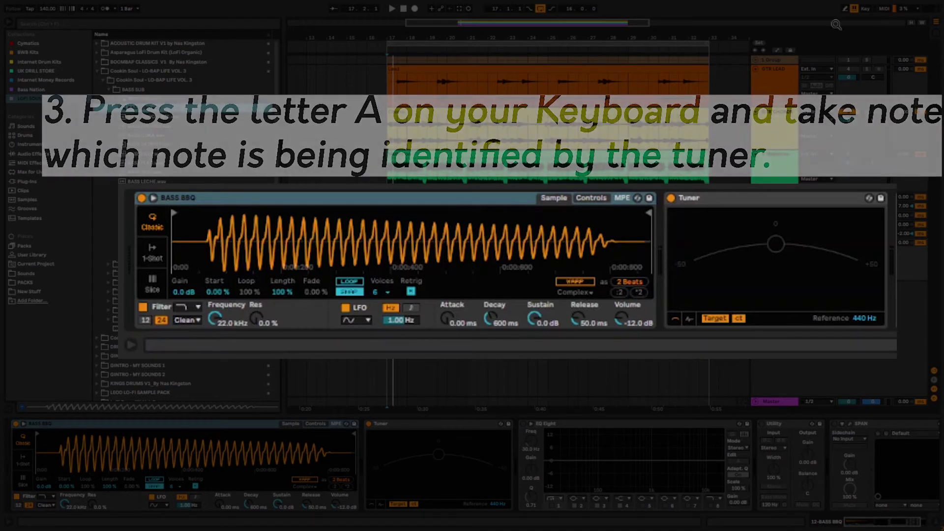
key("a")
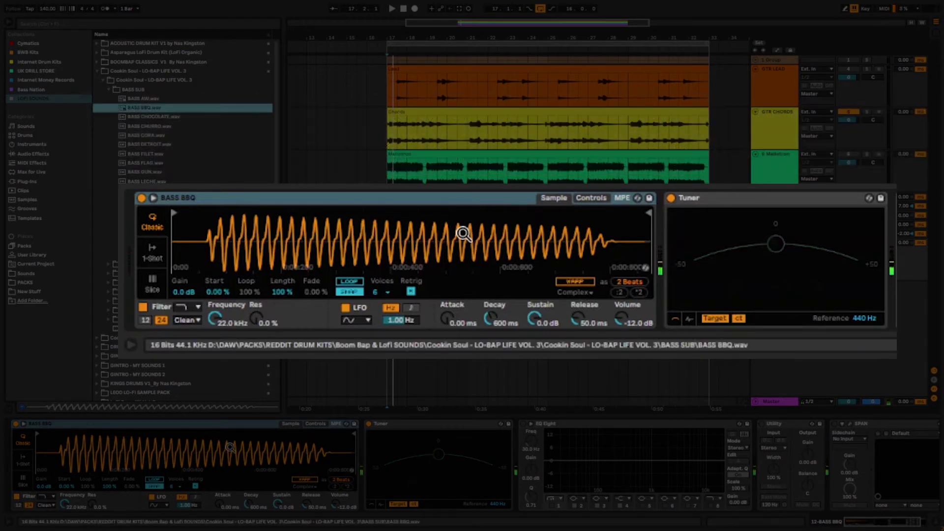
key("a")
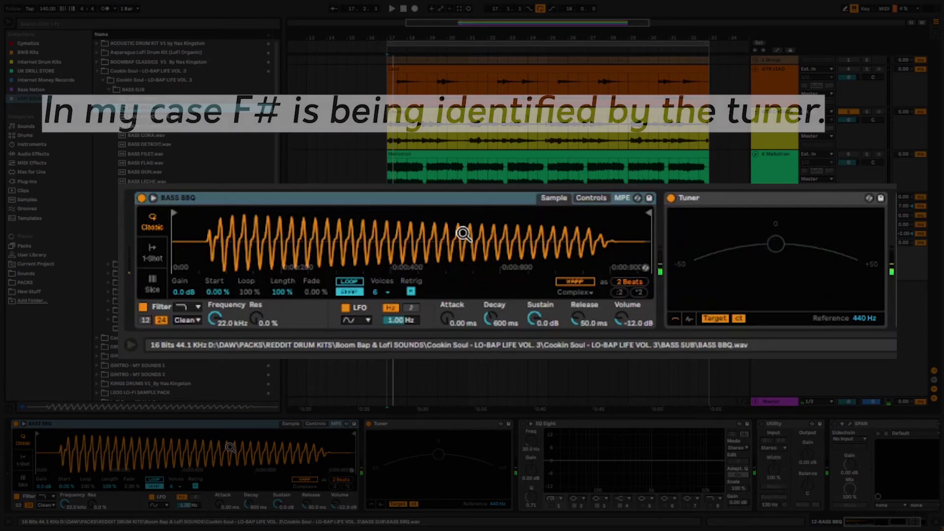
key("a")
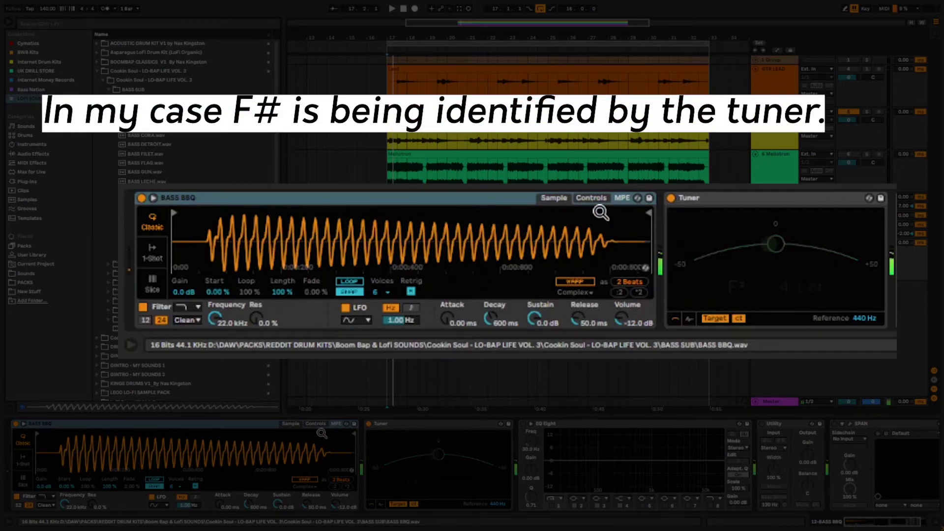
key("a")
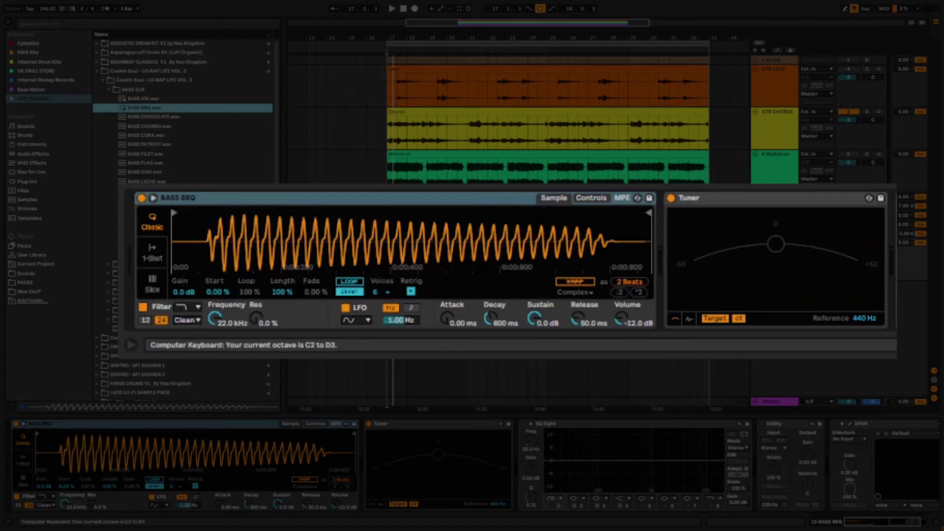
Shift the computer MIDI keyboard between the C2, C3 and C4 octaves, playing BASS BBQ to compare pitches, and finish on C3 to D4.
key("x")
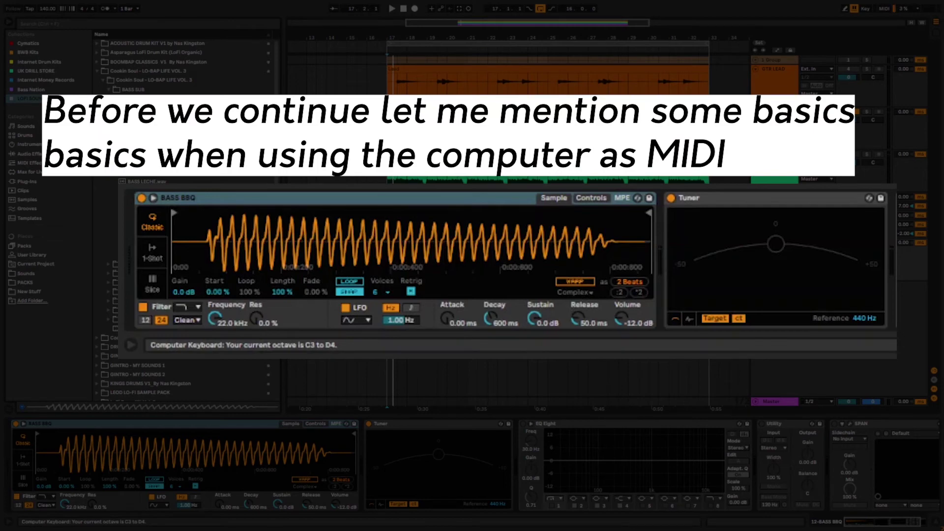
key("x")
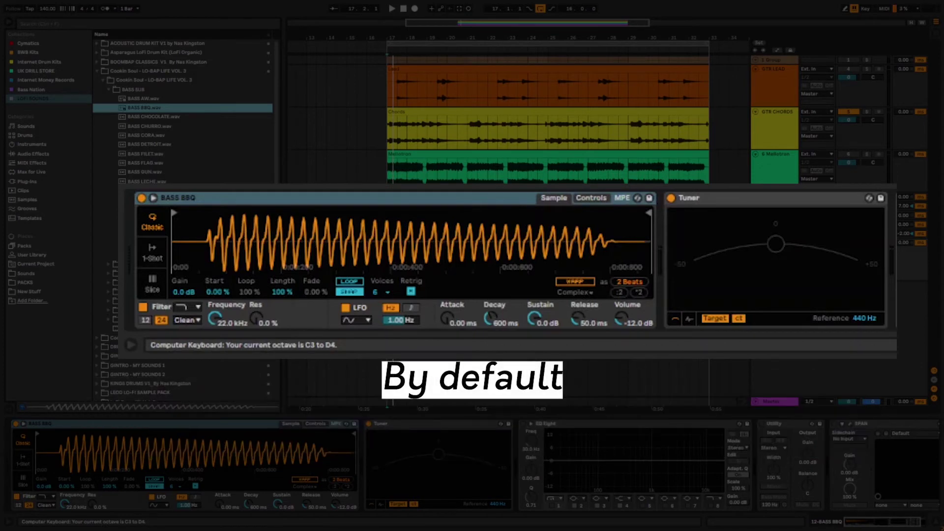
key("a")
key("z")
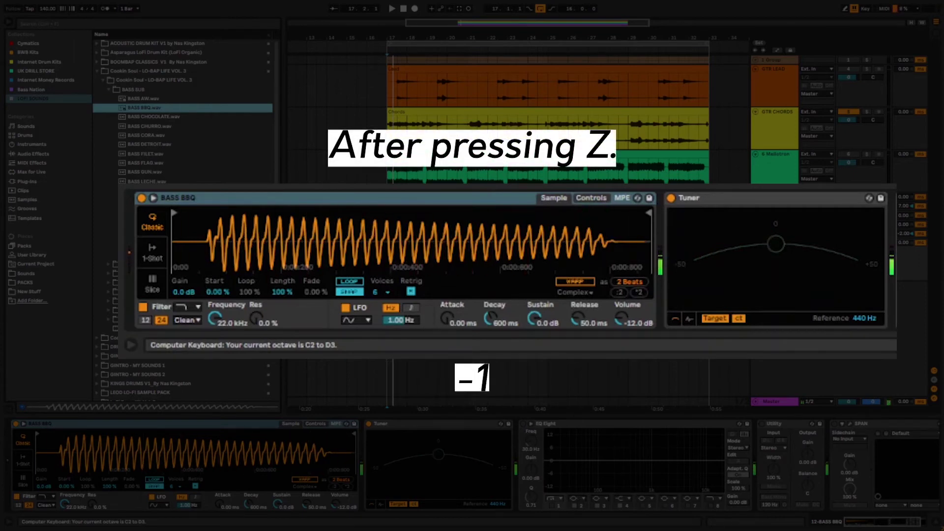
key("x")
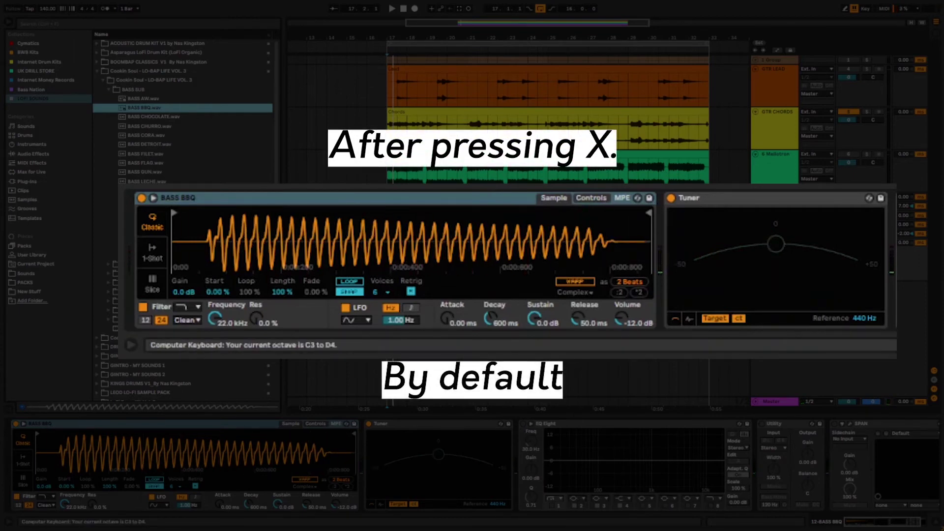
key("a")
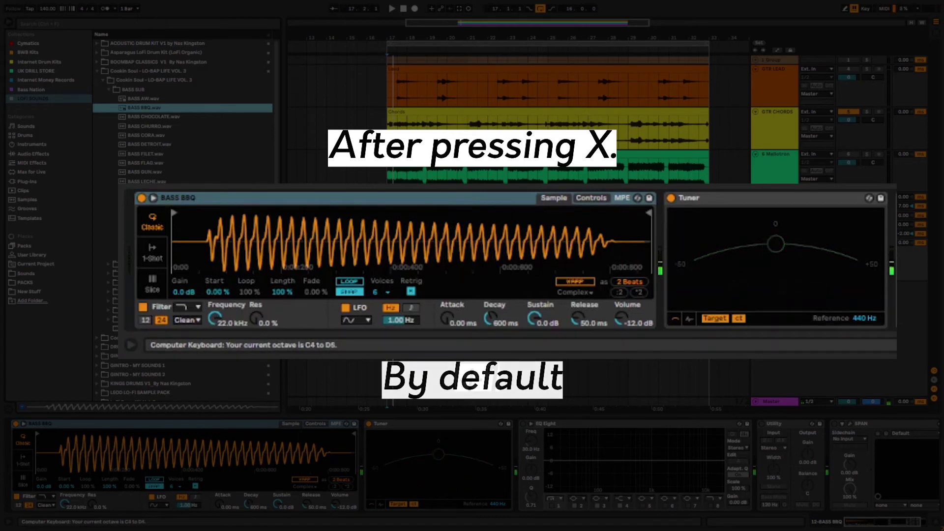
key("x")
key("a")
key("a")
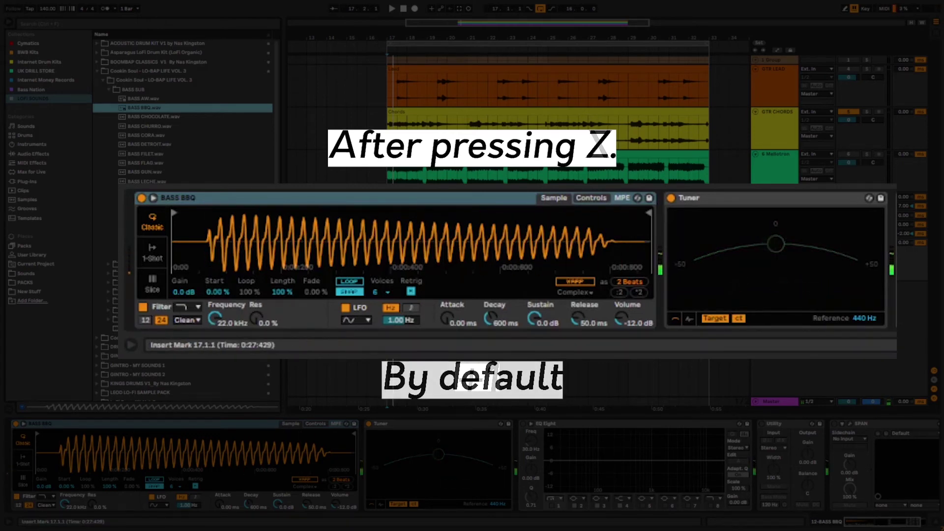
key("z")
key("a")
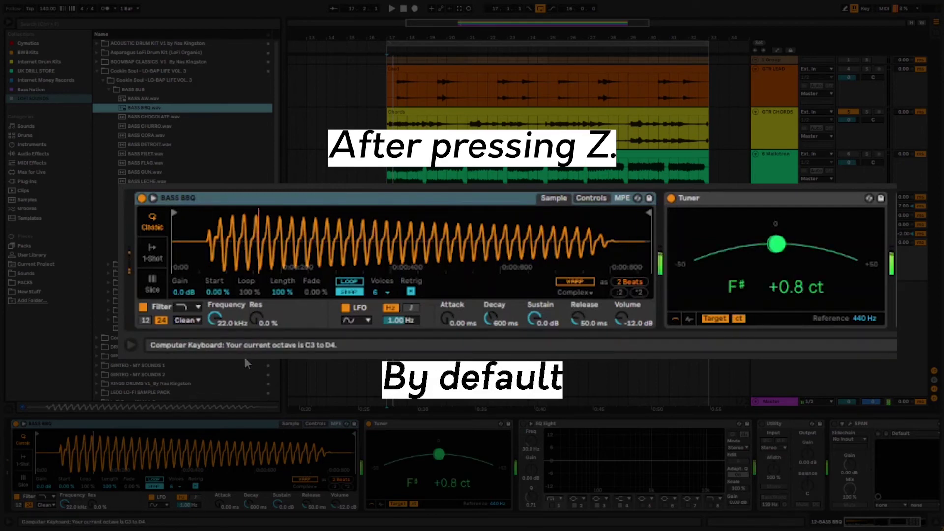
Play the C note on BASS BBQ repeatedly at the C3 to D4 octave and read its pitch in the Tuner.
key("a")
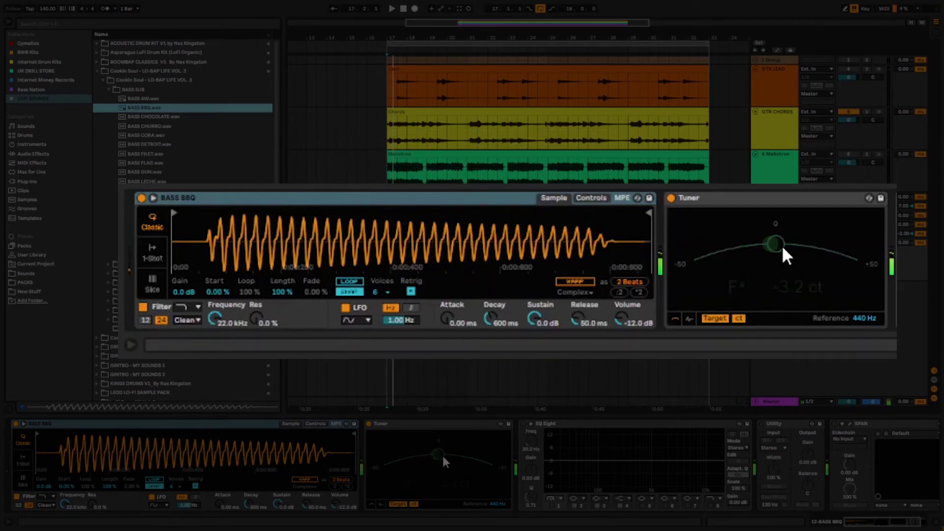
key("a")
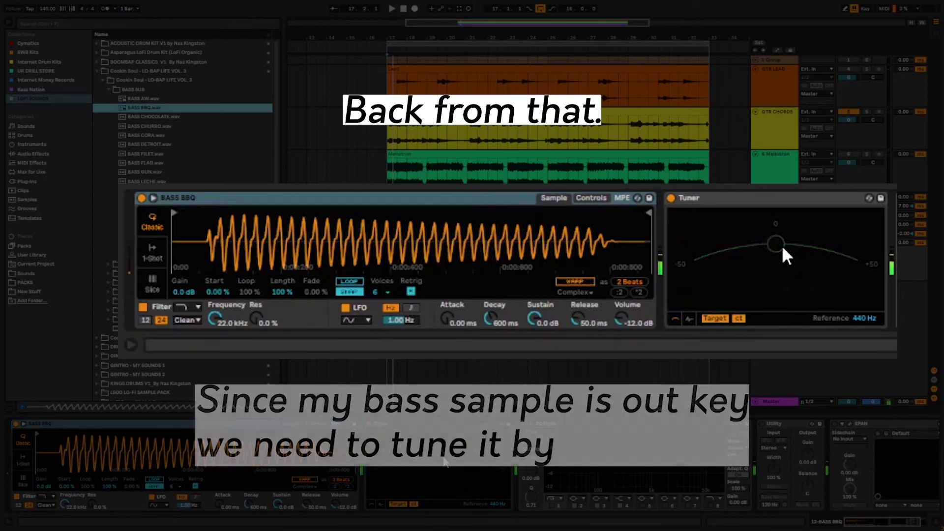
key("a")
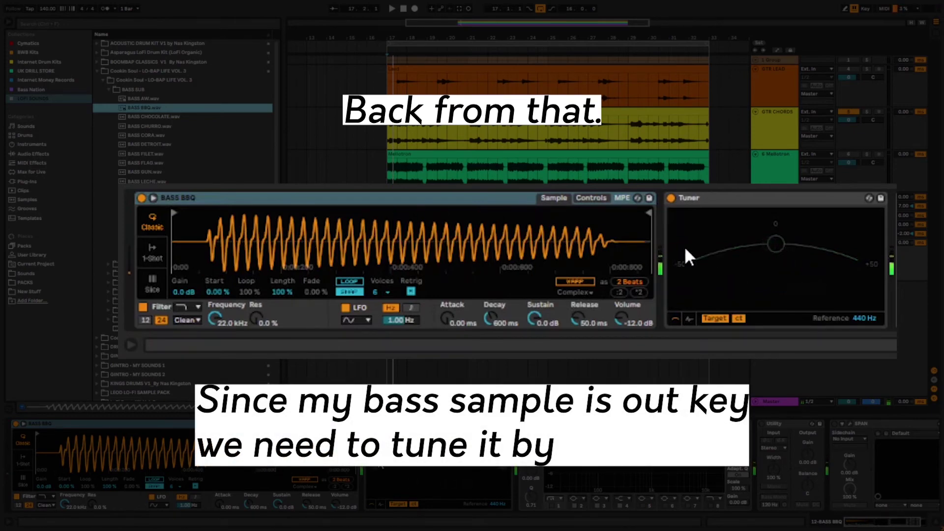
key("a")
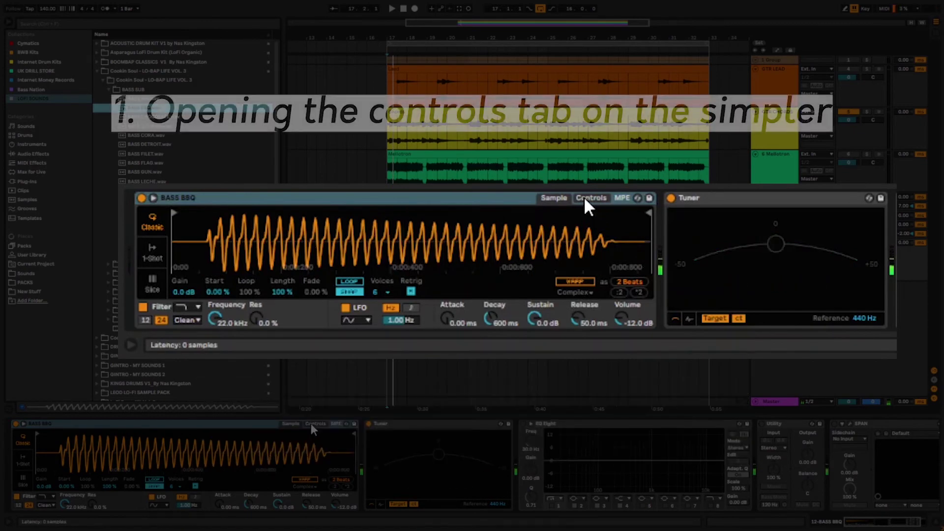
Transpose the BASS BBQ Simpler down to -6 st, replaying the C note after each change to check the Tuner.
left_click(310, 423)
key("a")
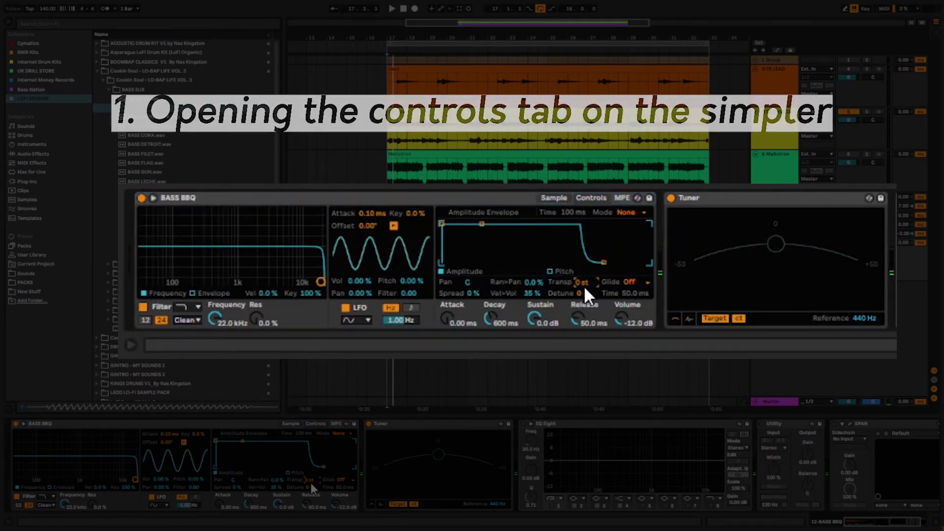
key("a")
scroll(311, 483, "down", 2)
key("a")
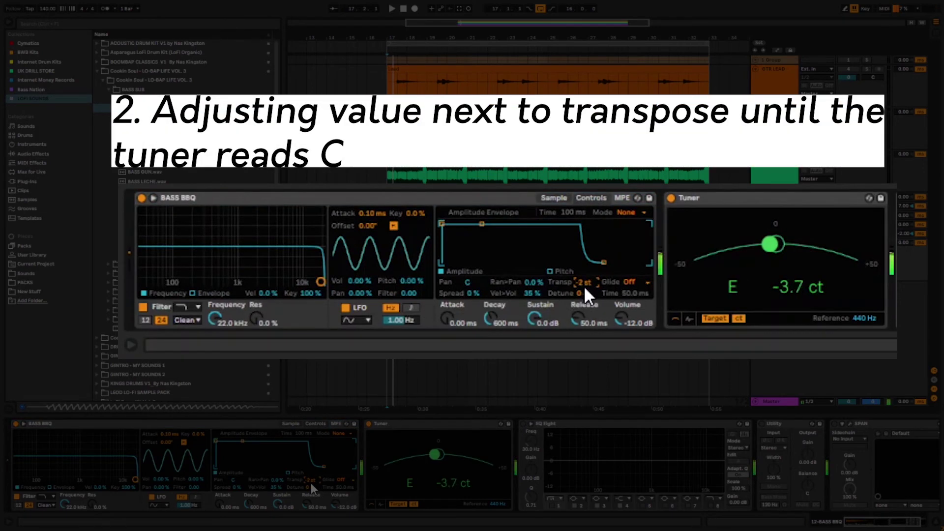
key("a")
scroll(311, 482, "down", 1)
key("a")
scroll(311, 482, "down", 1)
key("a")
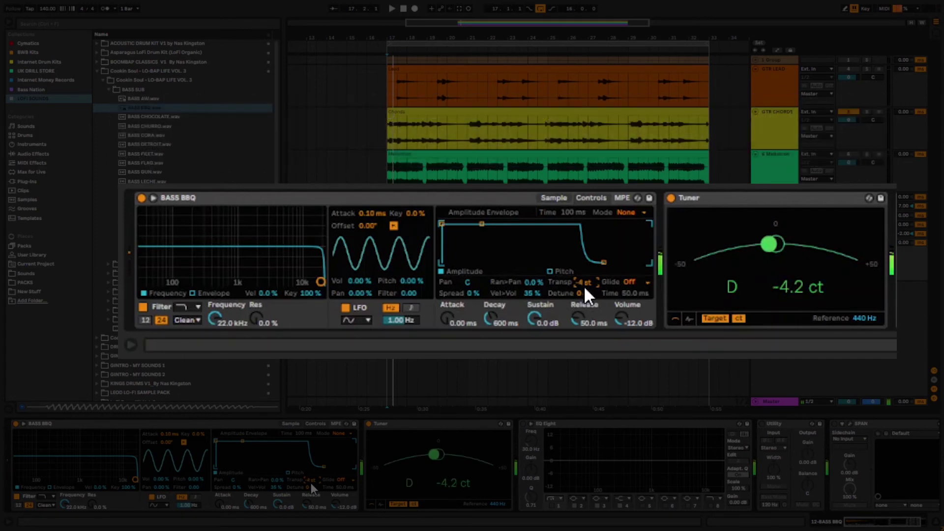
scroll(311, 482, "down", 1)
key("a")
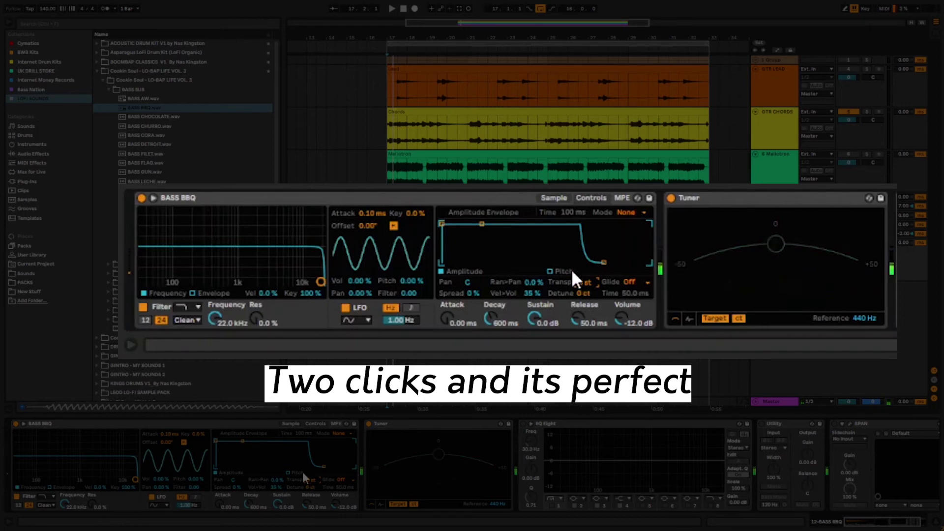
Fine-tune the BASS BBQ sample by setting its Detune to +4 ct.
left_click(584, 293)
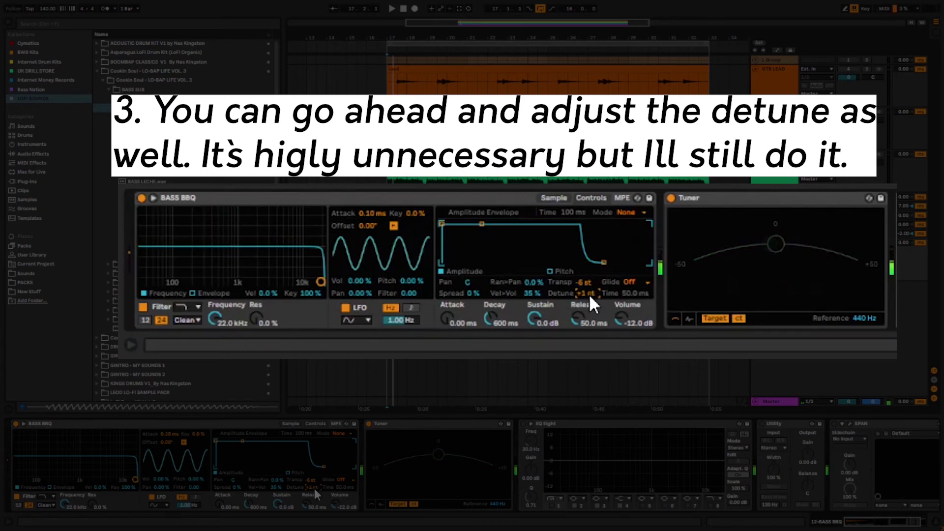
key("Up")
key("Up")
key("Up")
key("Up")
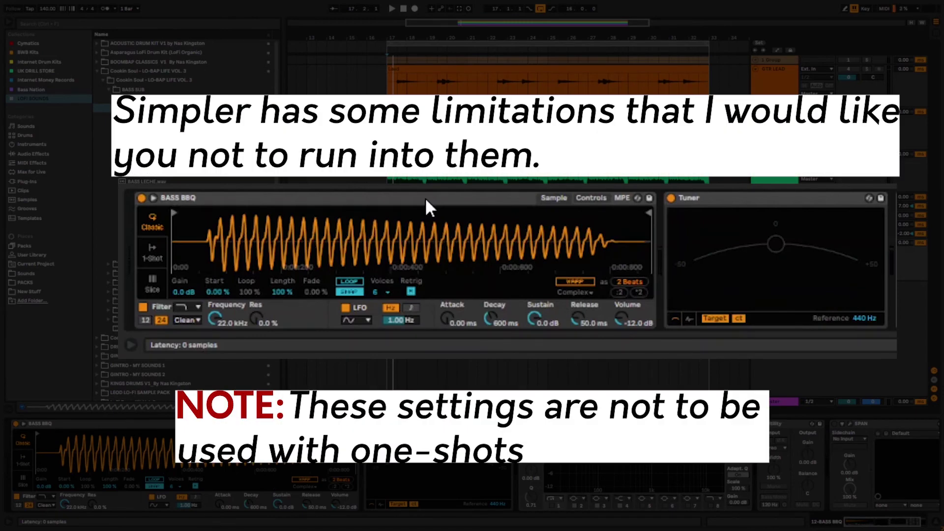
Limit the BASS BBQ Simpler to 1 voice and set its Glide mode to Glide.
left_click(173, 486)
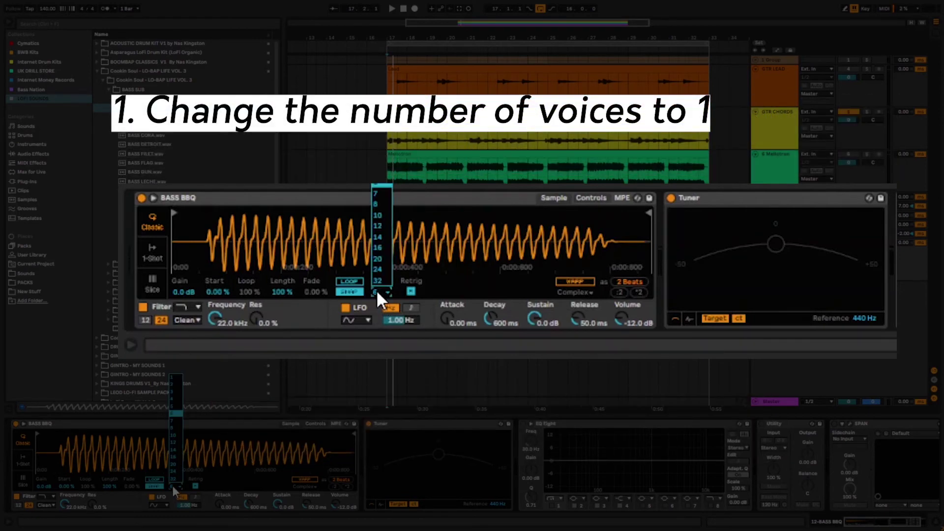
left_click(178, 378)
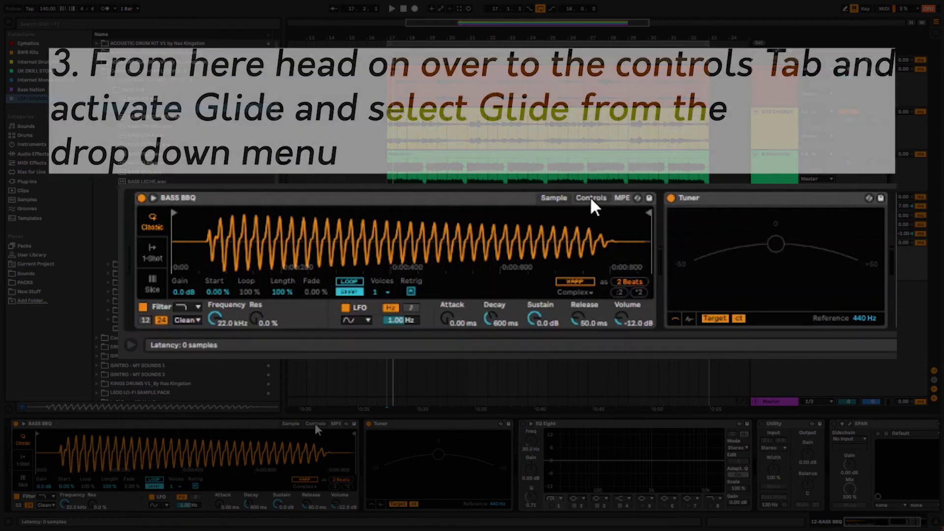
left_click(591, 199)
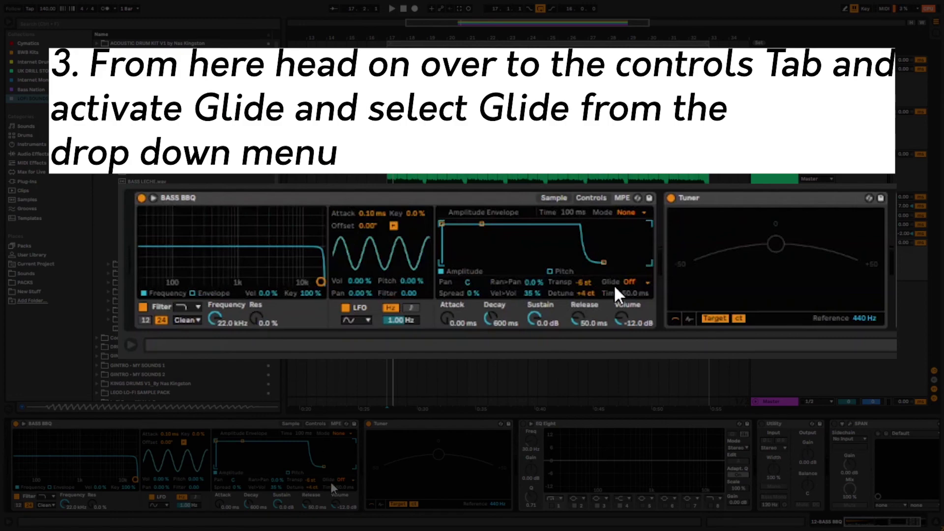
left_click(632, 280)
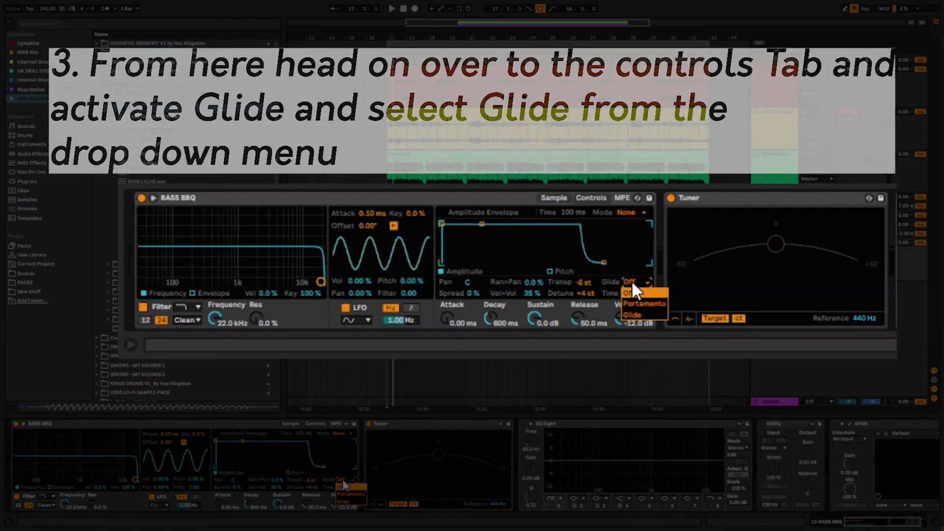
left_click(649, 314)
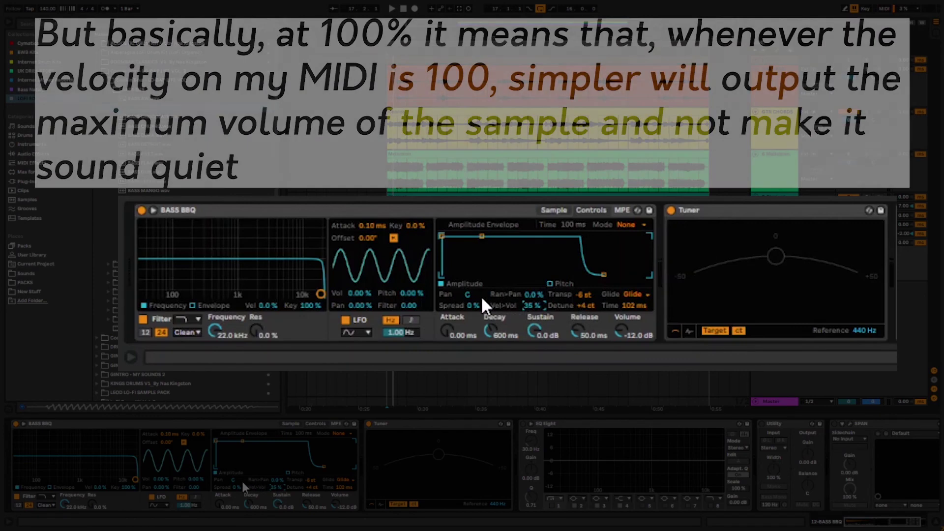
Raise the BASS BBQ Vel>Vol amount to 100 % and lower it back to 35 % to compare loudness.
type("100")
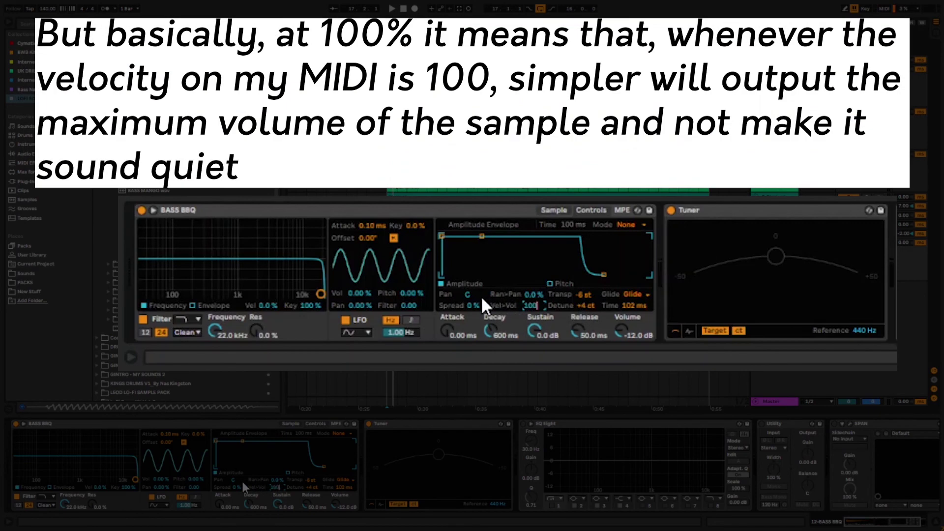
key("Return")
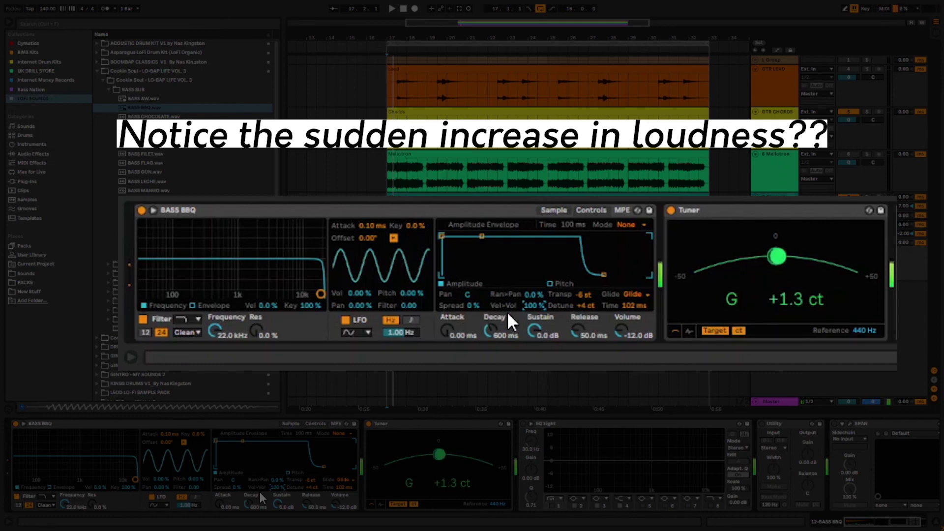
left_click_drag(539, 304, 539, 327)
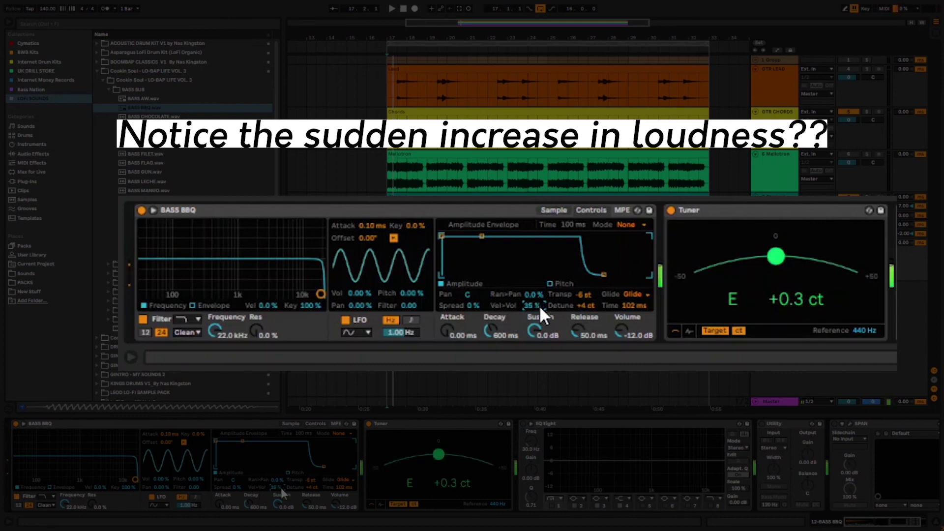